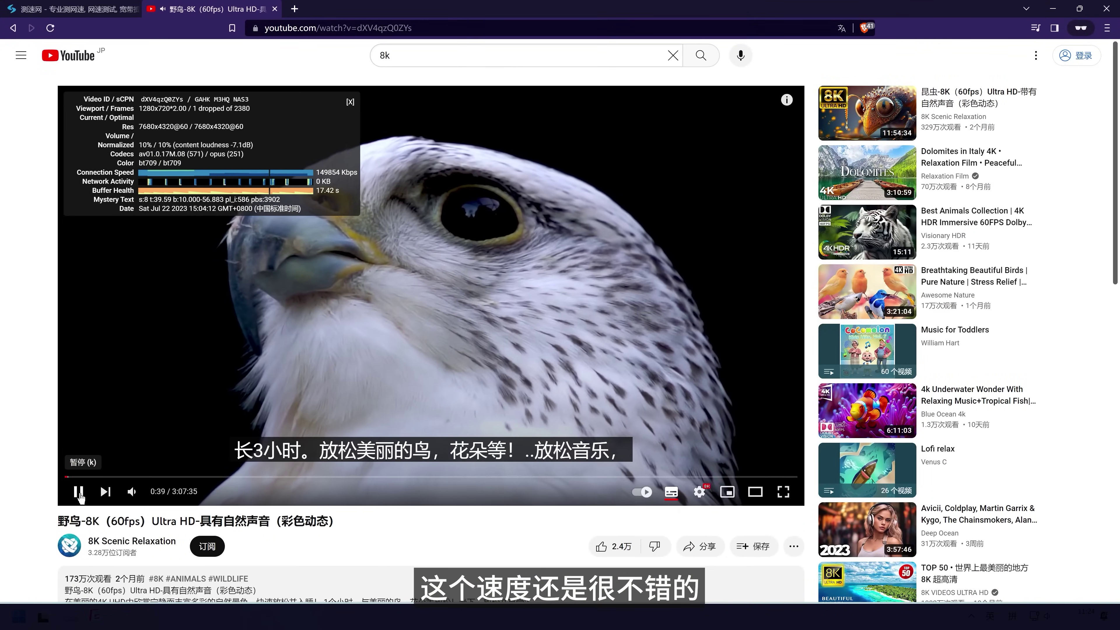
- Pause the playing 8K bird video
click(79, 493)
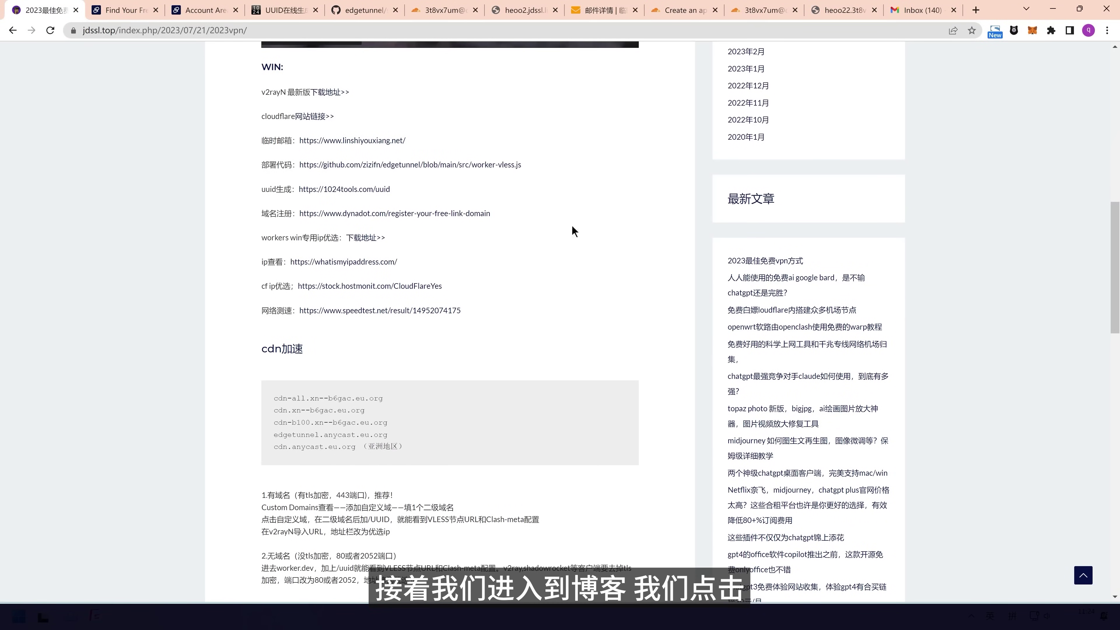
- Open the Dynadot free domain registration link from the blog post and enter jdssl as the domain to search for
right_click(357, 218)
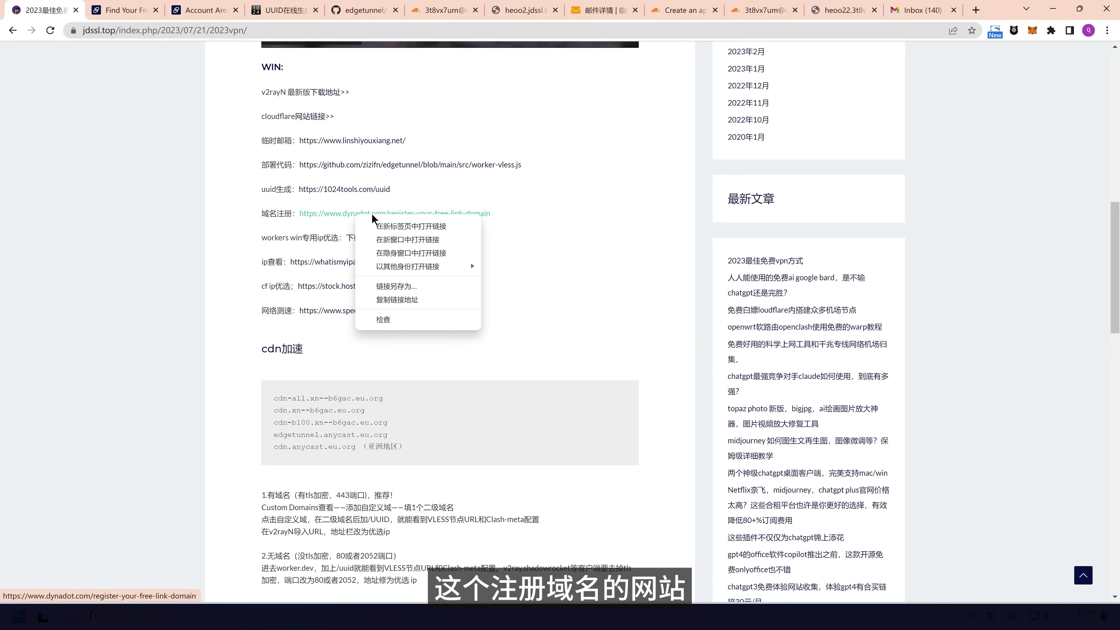
click(398, 222)
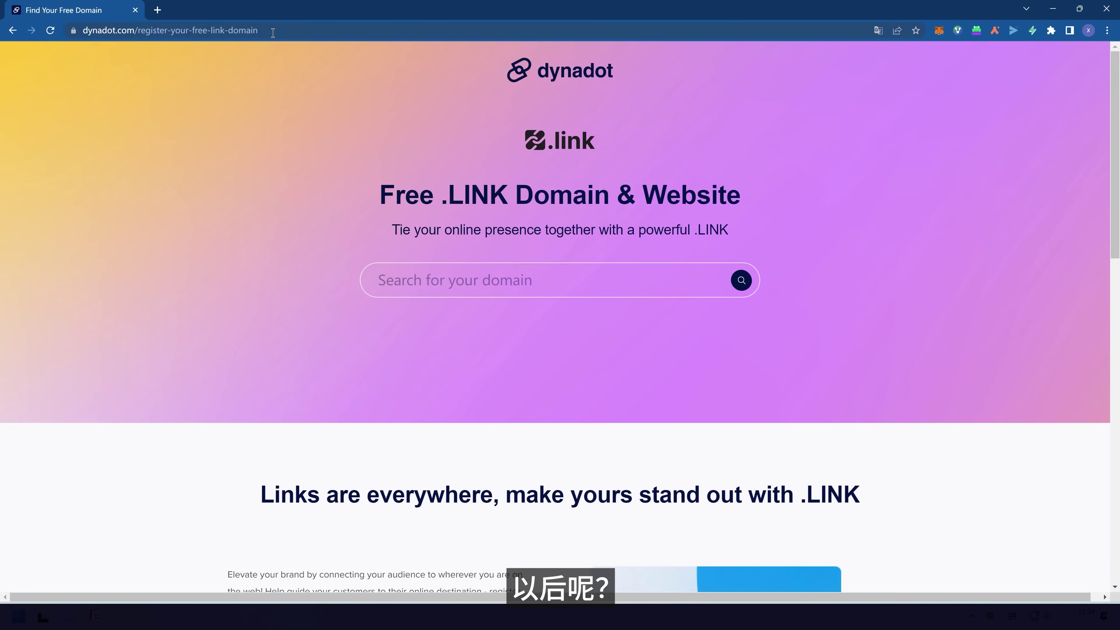
click(524, 289)
text(JDSS)
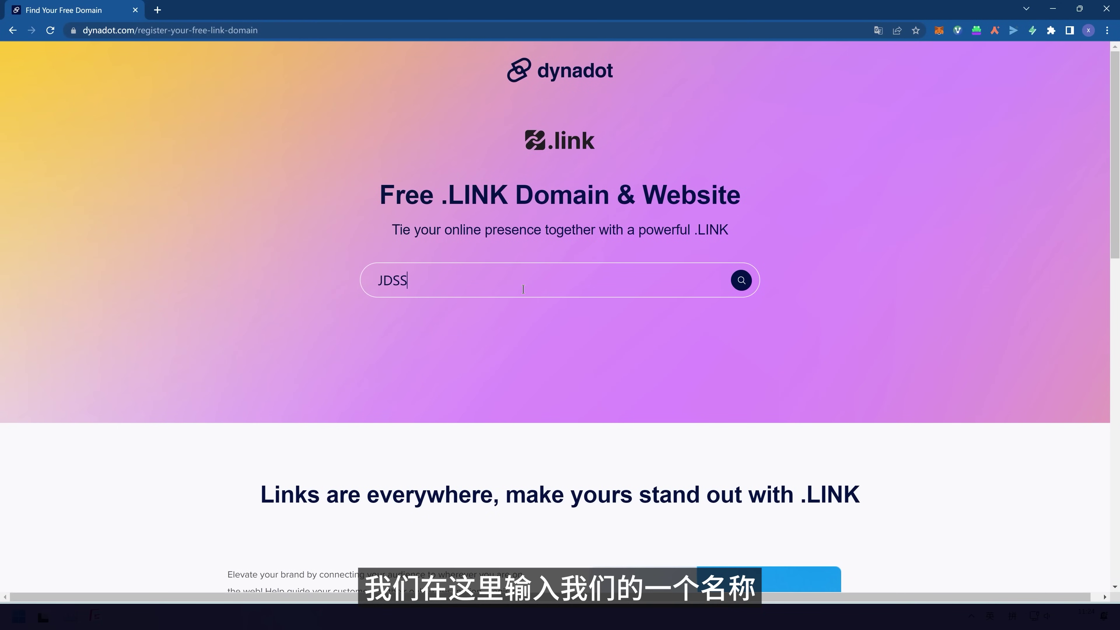
key(BackSpace)
key(BackSpace)
text(j)
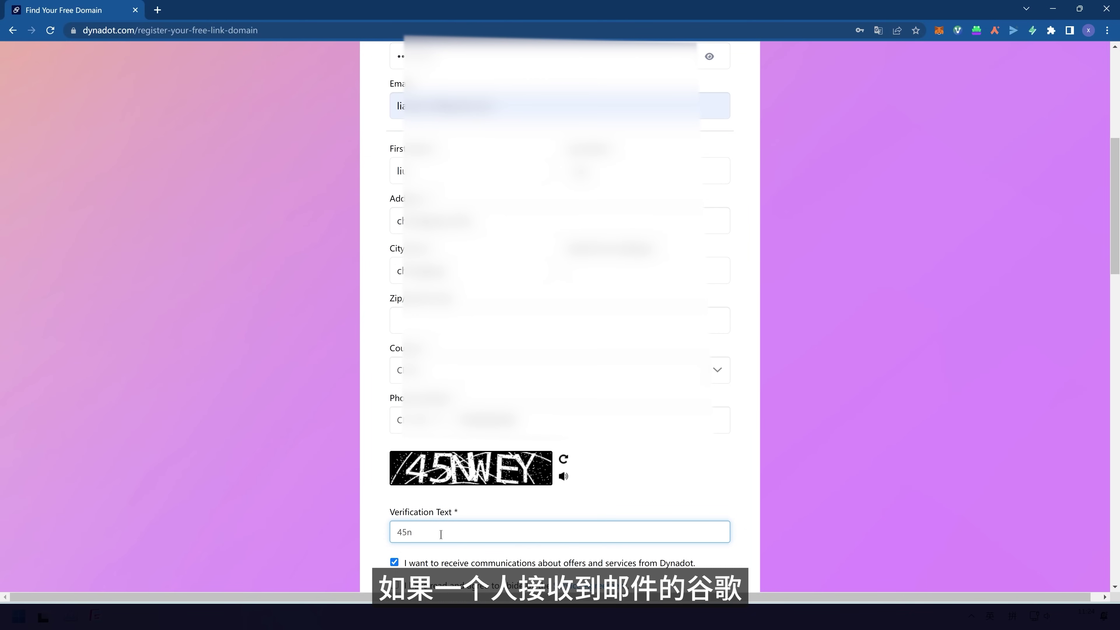
- Enter the verification text, accept the service agreement and Dwolla terms, create the Dynadot account and go to it
text(ey)
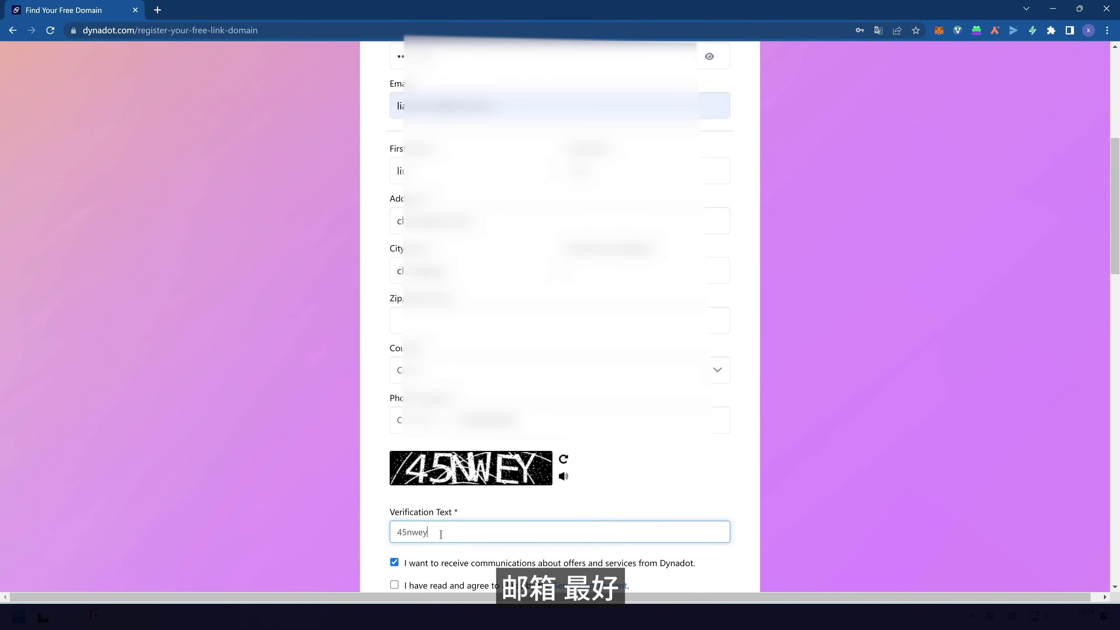
scroll(441, 534, down, 2)
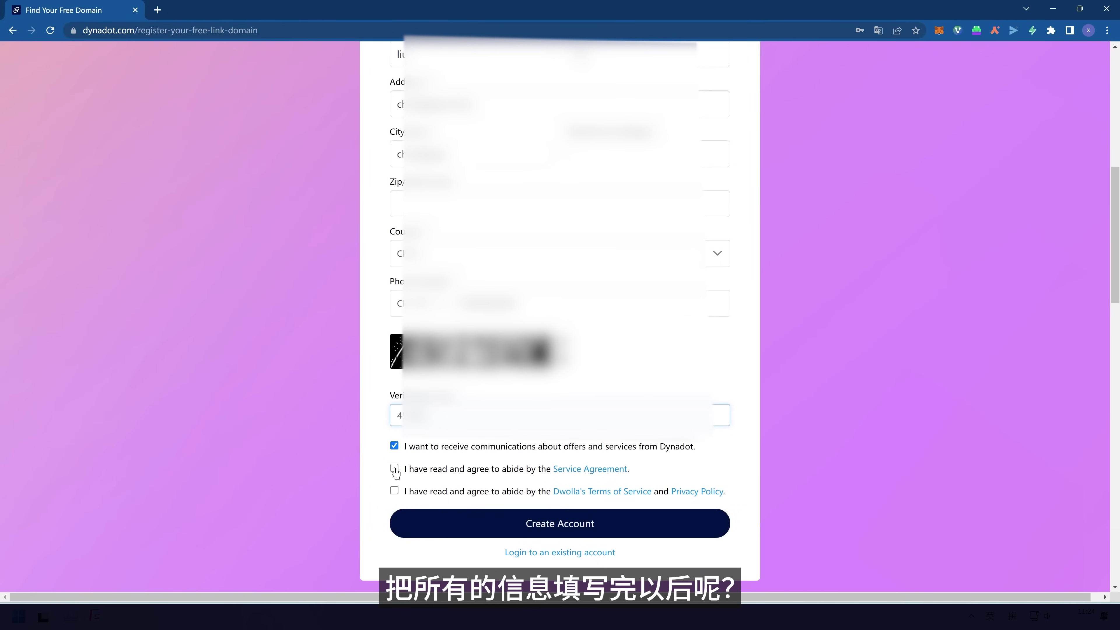
click(395, 469)
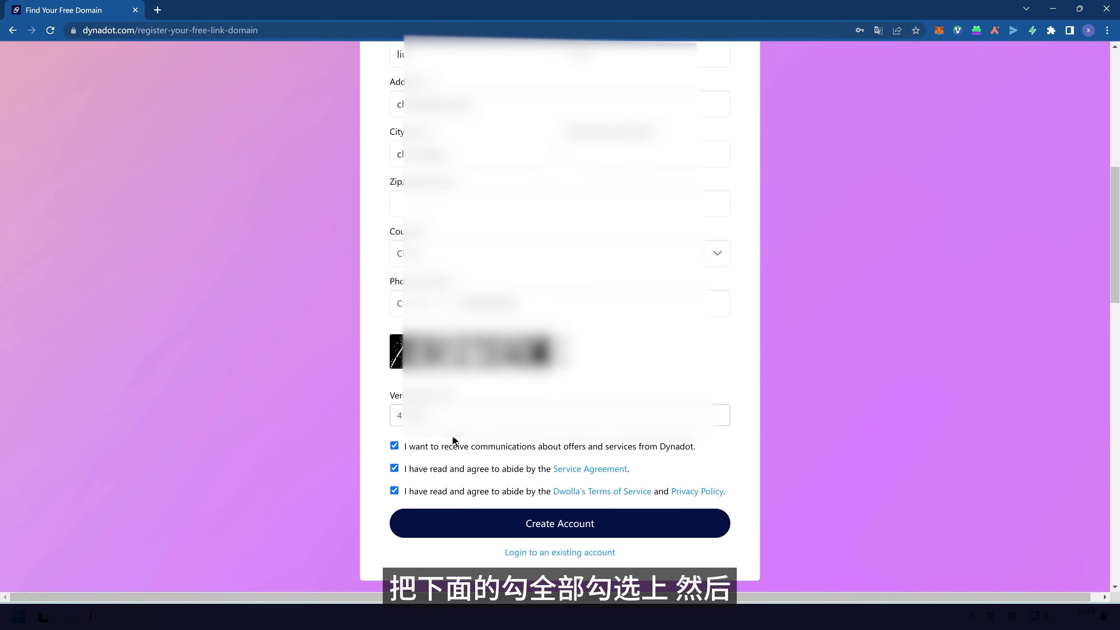
click(554, 529)
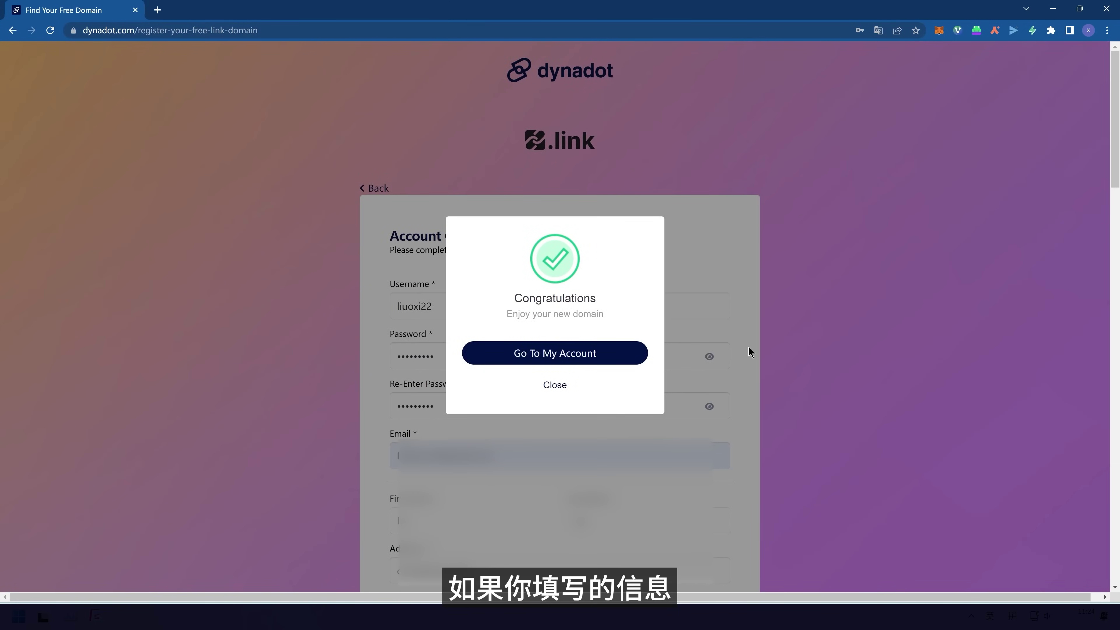
click(560, 357)
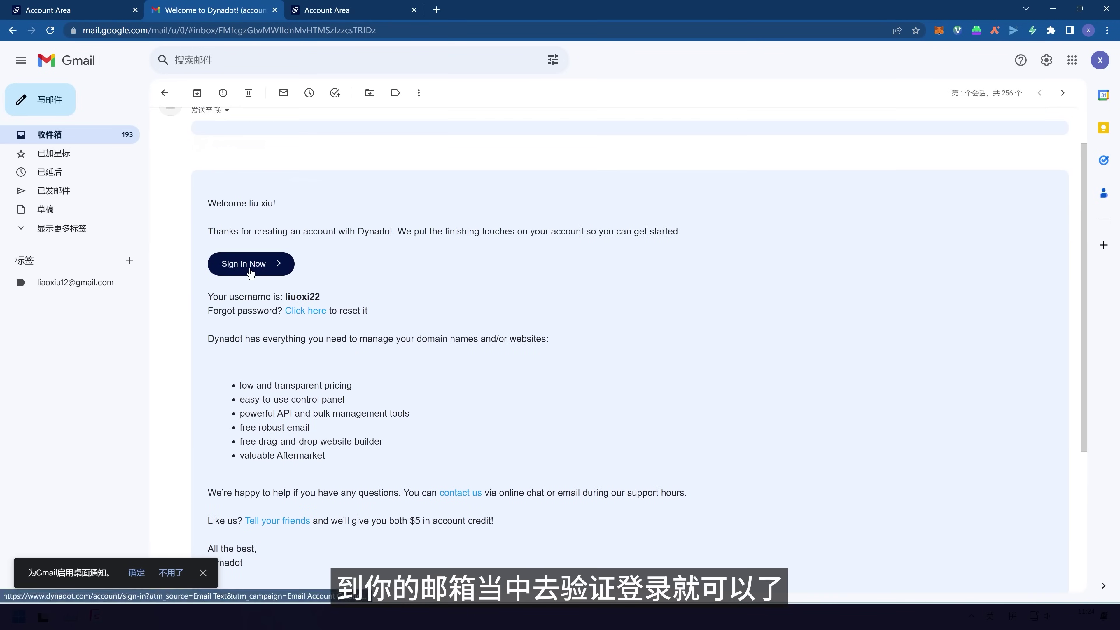
- Follow the sign-in link in the Dynadot welcome email and sign in with the account username and password
click(250, 270)
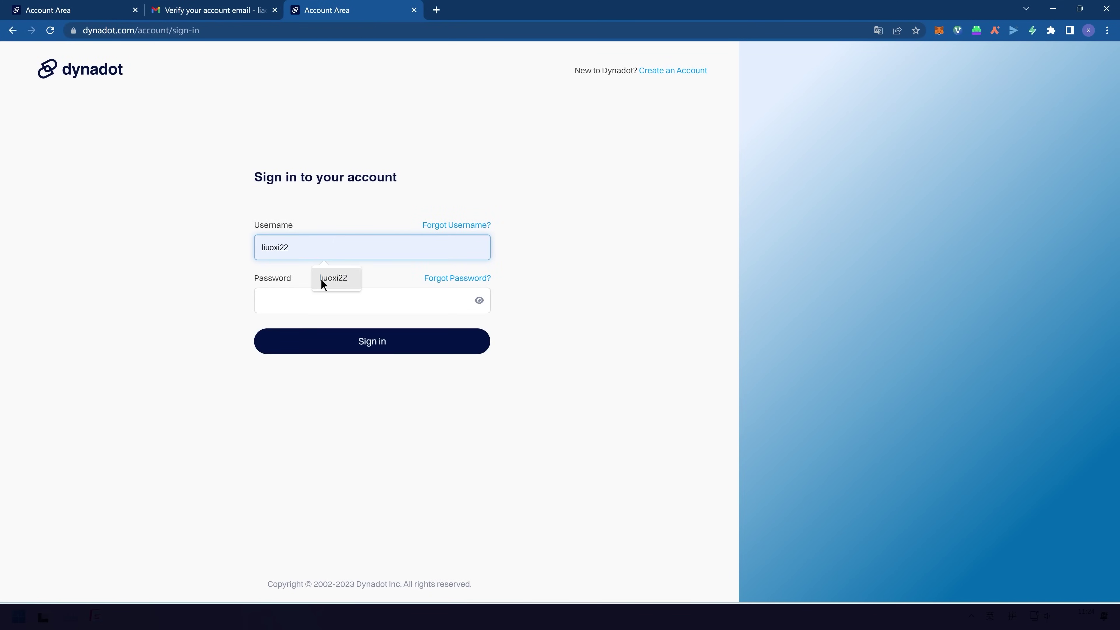
click(321, 280)
click(305, 305)
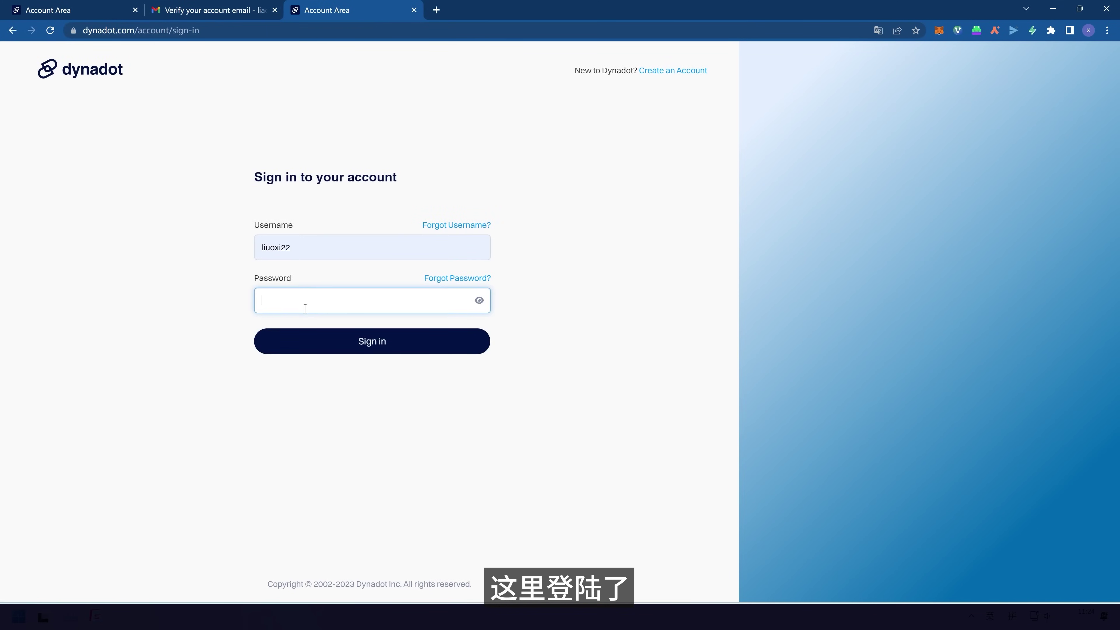
text(•)
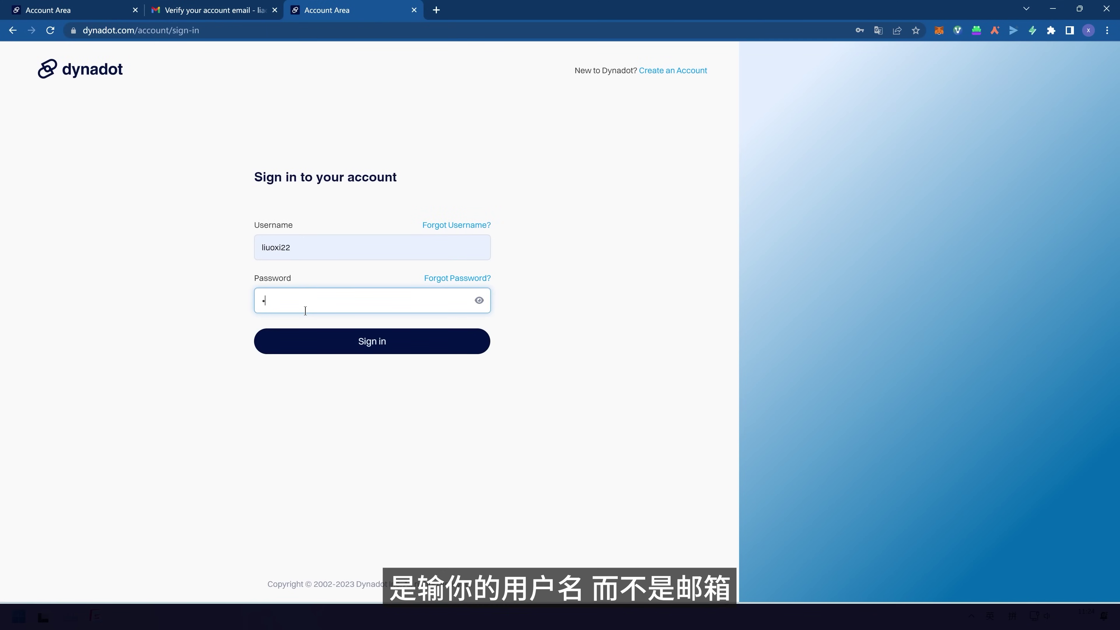
text(••••)
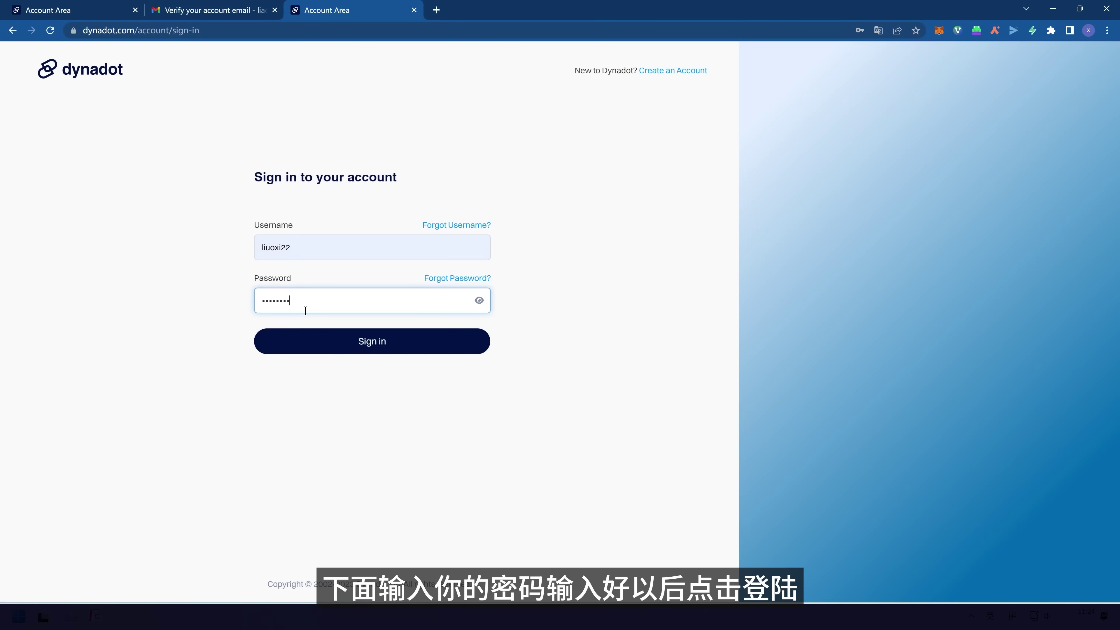
click(345, 347)
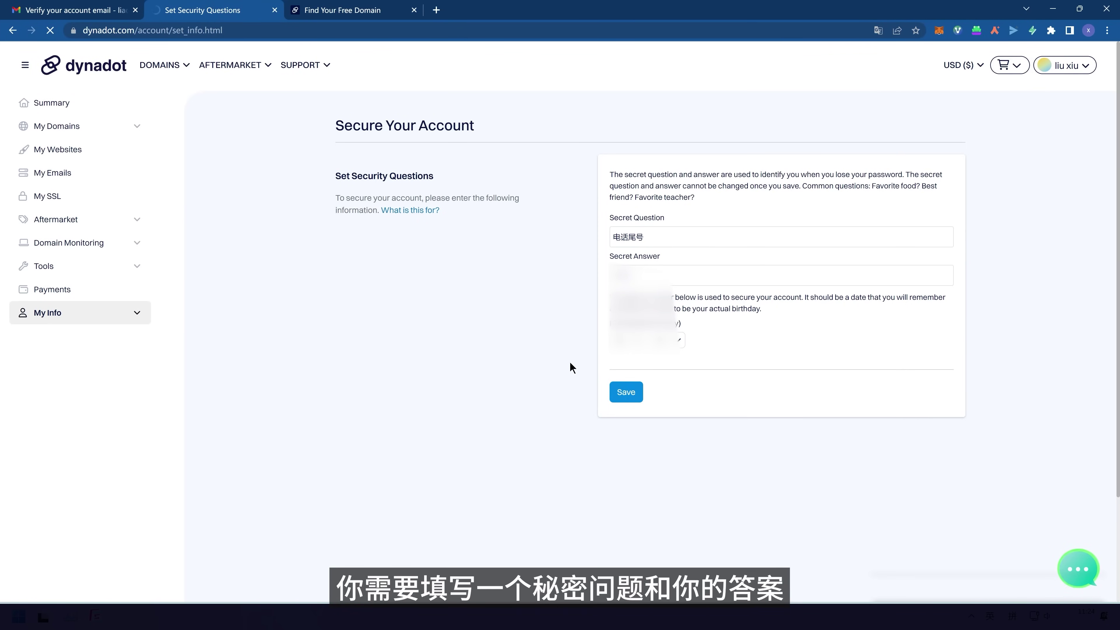
- Save the account's security question and open the jdssl.link domain from the new domains list
click(625, 393)
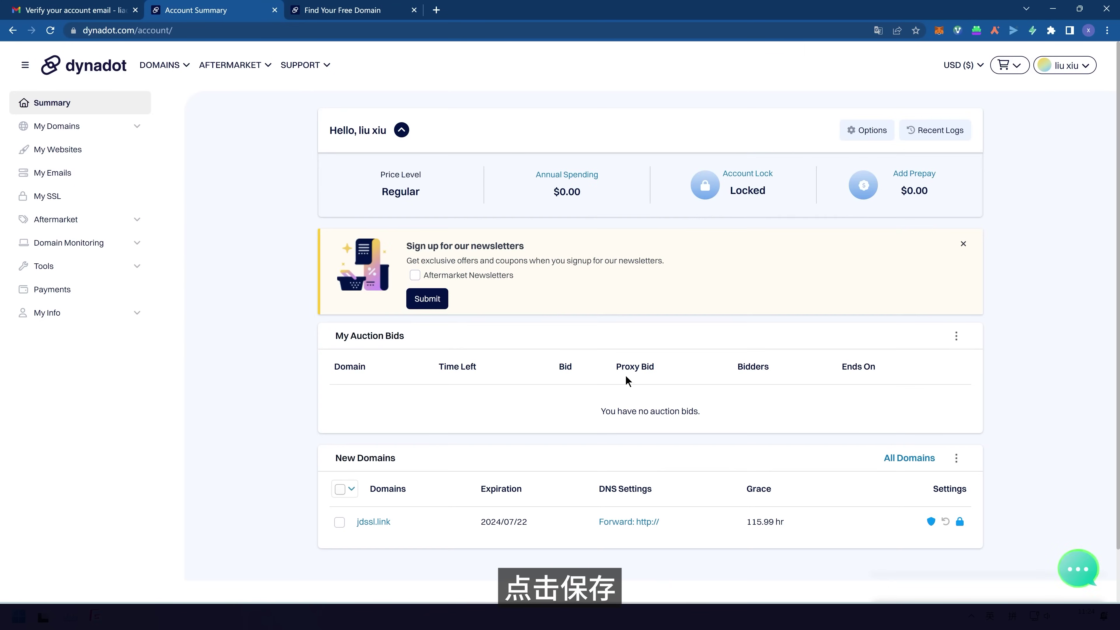
scroll(665, 393, down, 3)
click(376, 407)
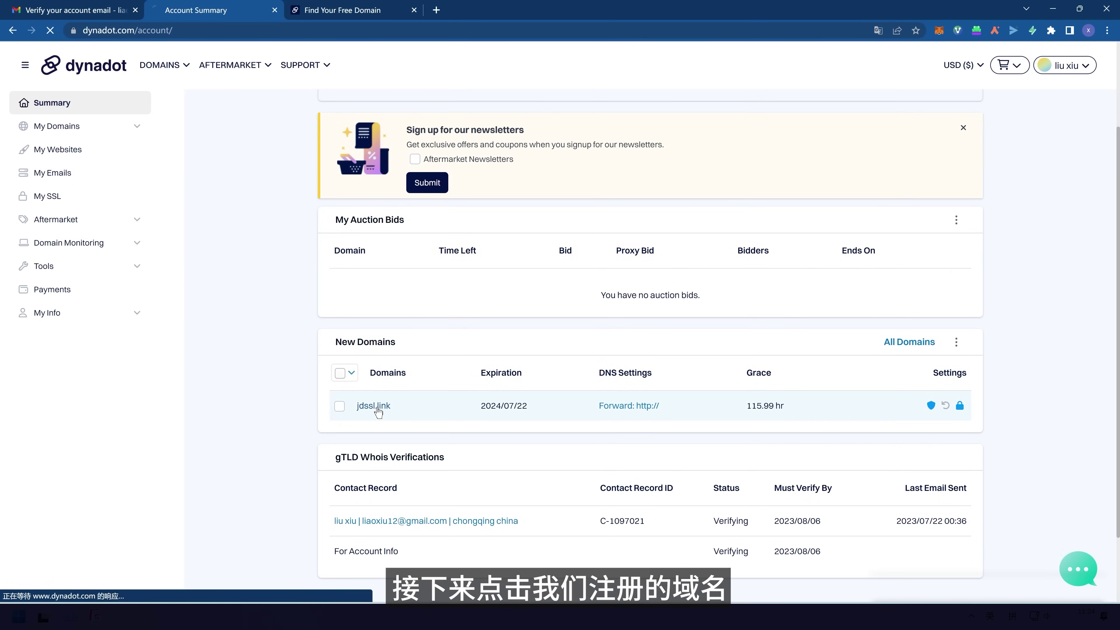
- Copy the domain name jdssl.link from its domain page
drag(391, 145, 330, 146)
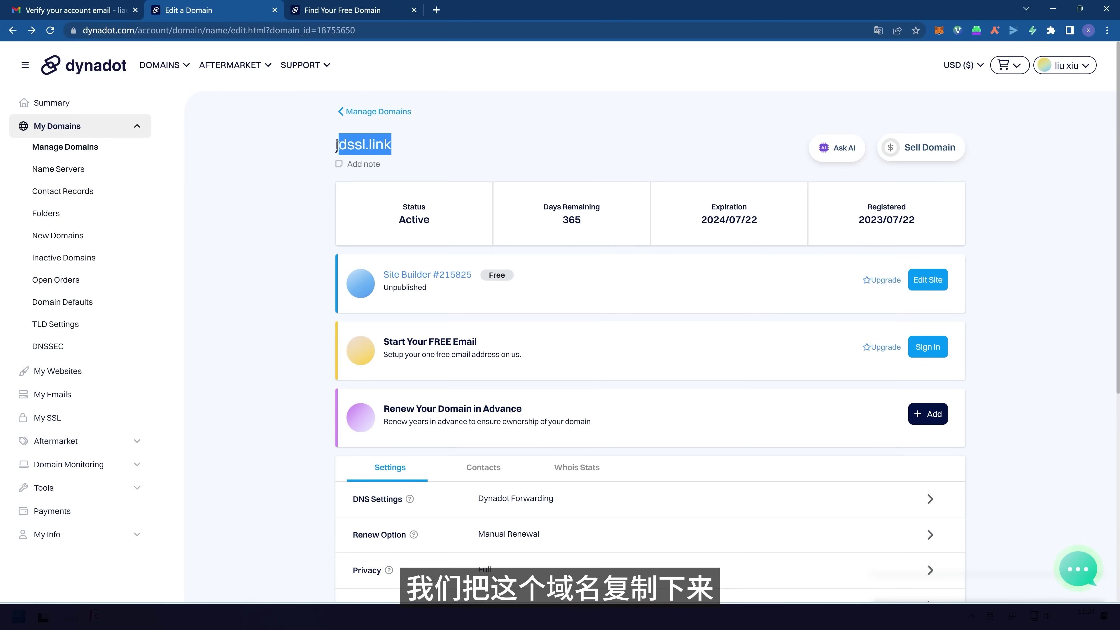
right_click(382, 145)
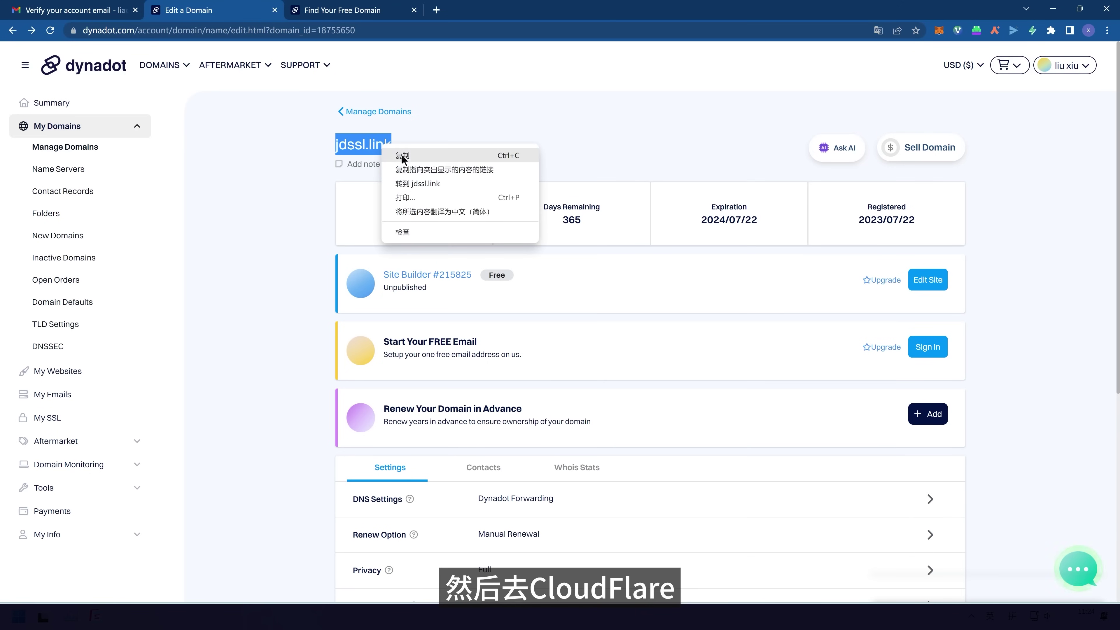
click(414, 156)
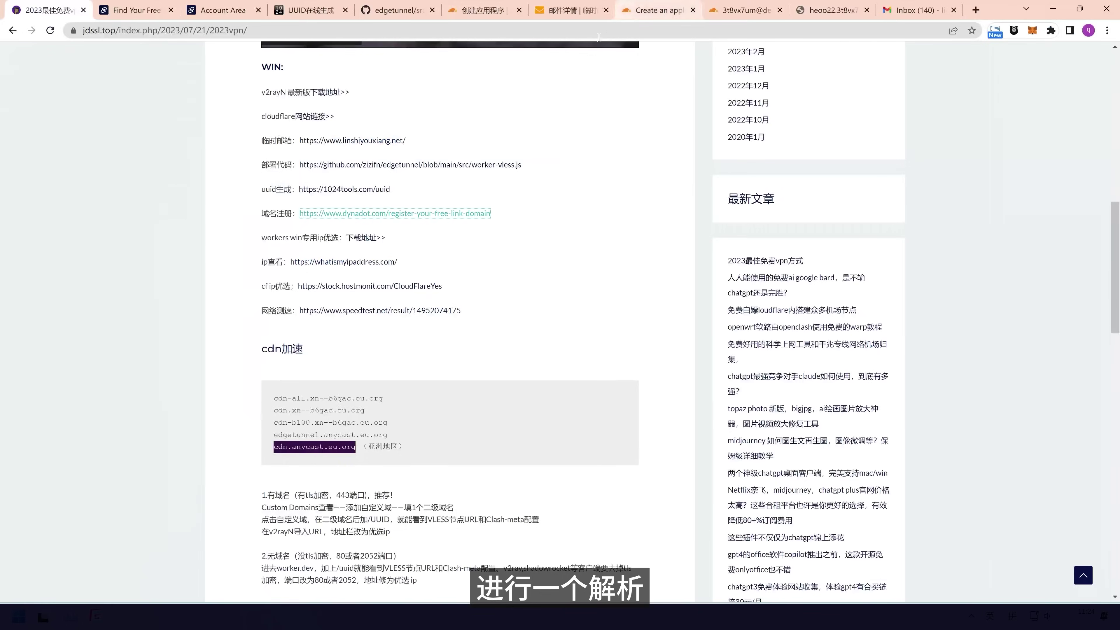
- Switch to the Cloudflare dashboard and add the copied domain jdssl.link as a new site
key(alt+Tab)
click(481, 10)
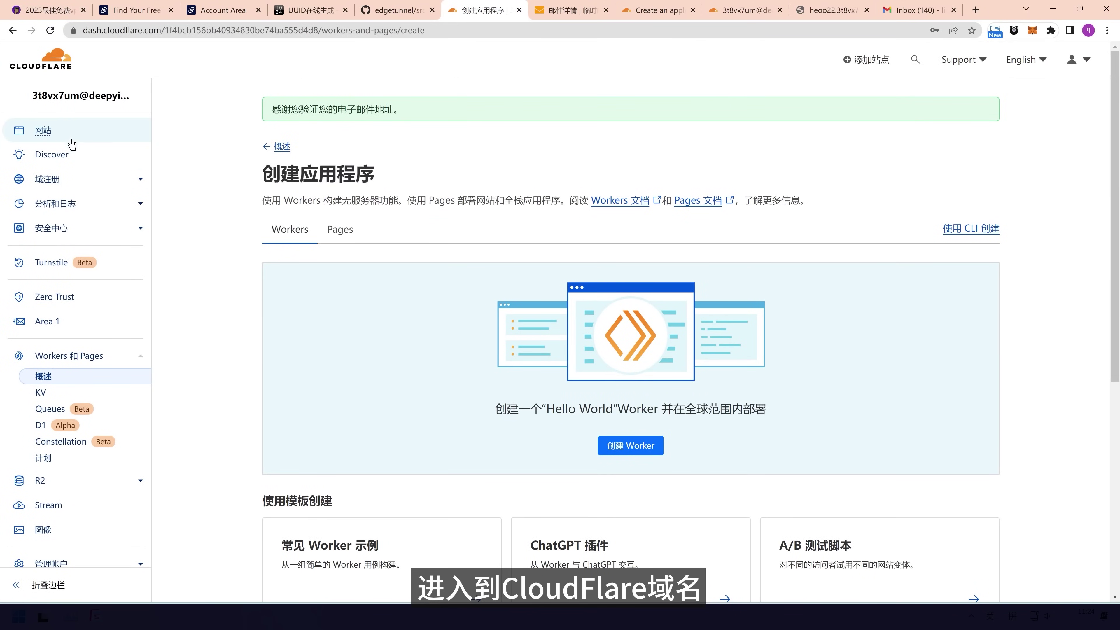
click(46, 132)
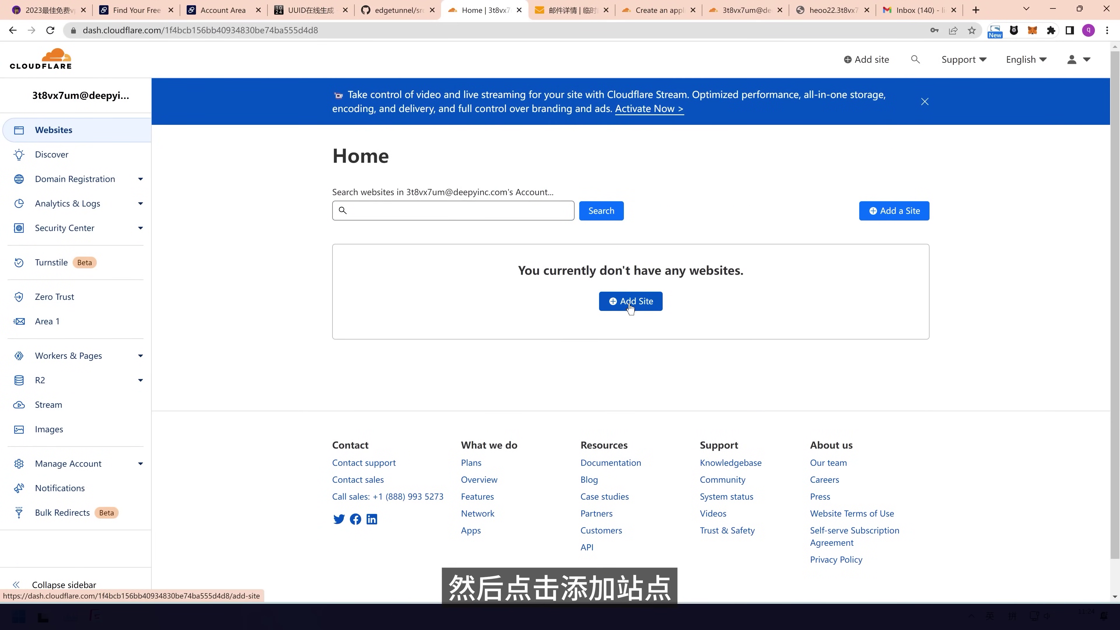
click(632, 304)
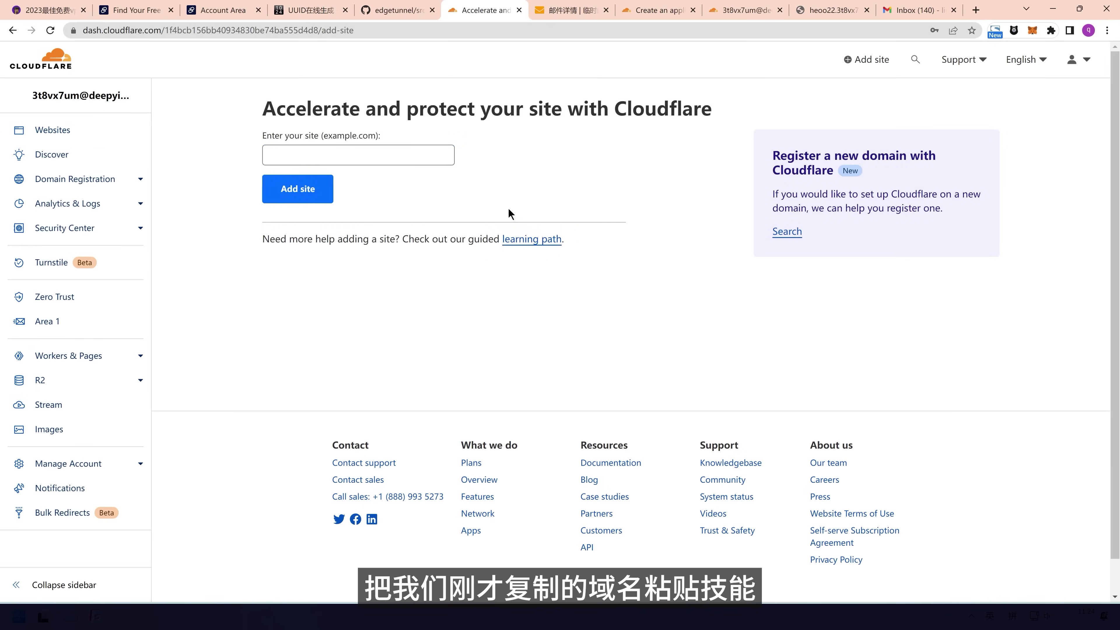
click(323, 153)
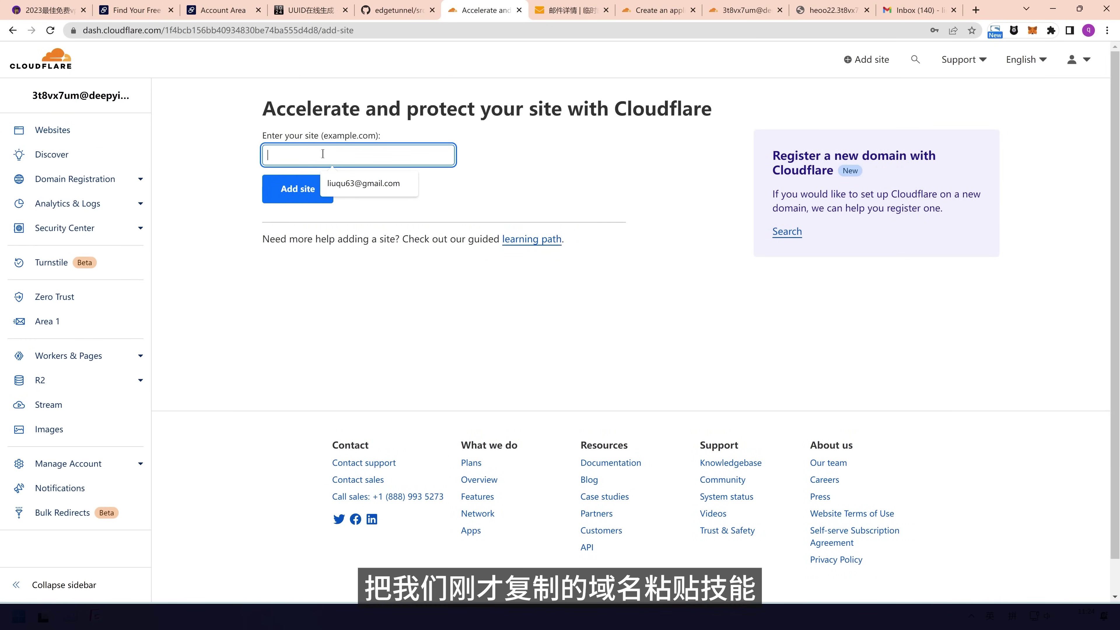
key(ctrl+v)
click(299, 189)
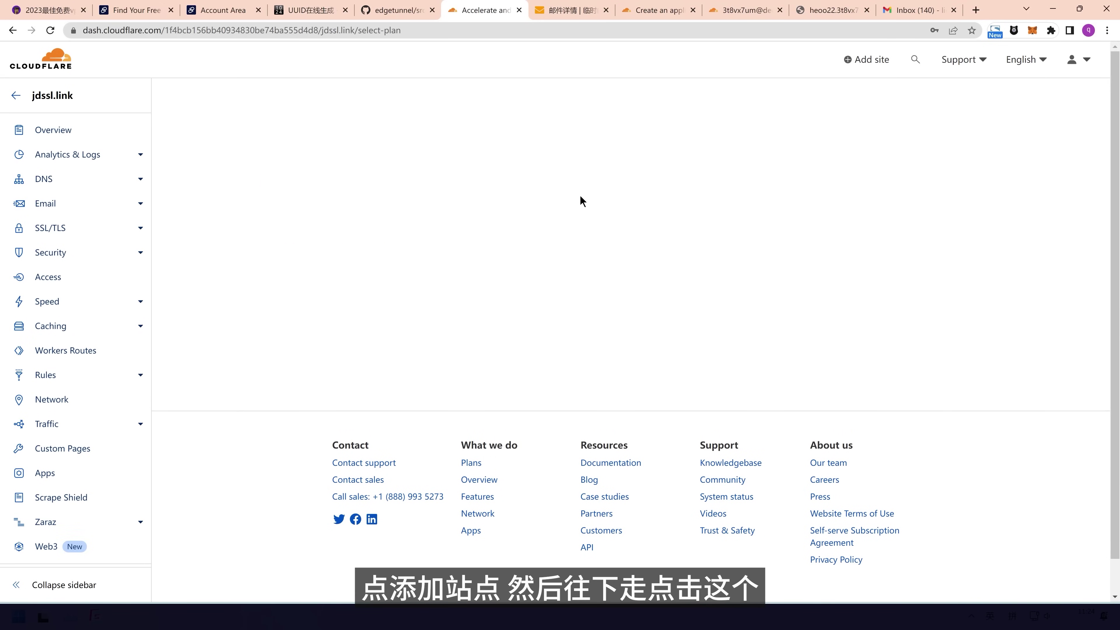
- Choose the Free plan for jdssl.link and continue to the DNS record review
scroll(600, 286, down, 3)
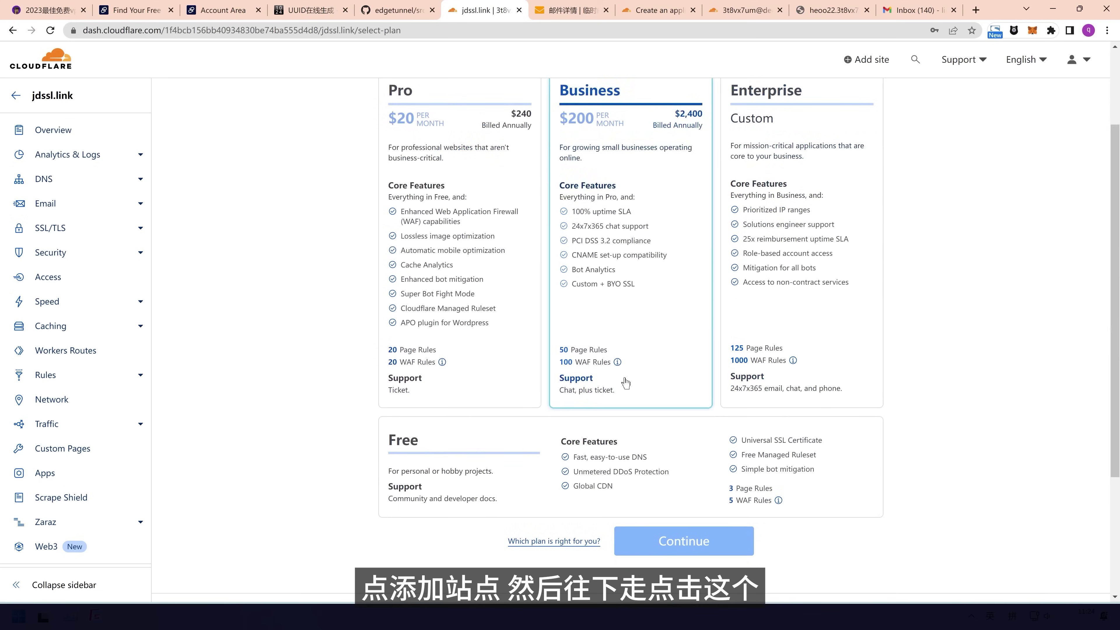
click(483, 457)
click(751, 536)
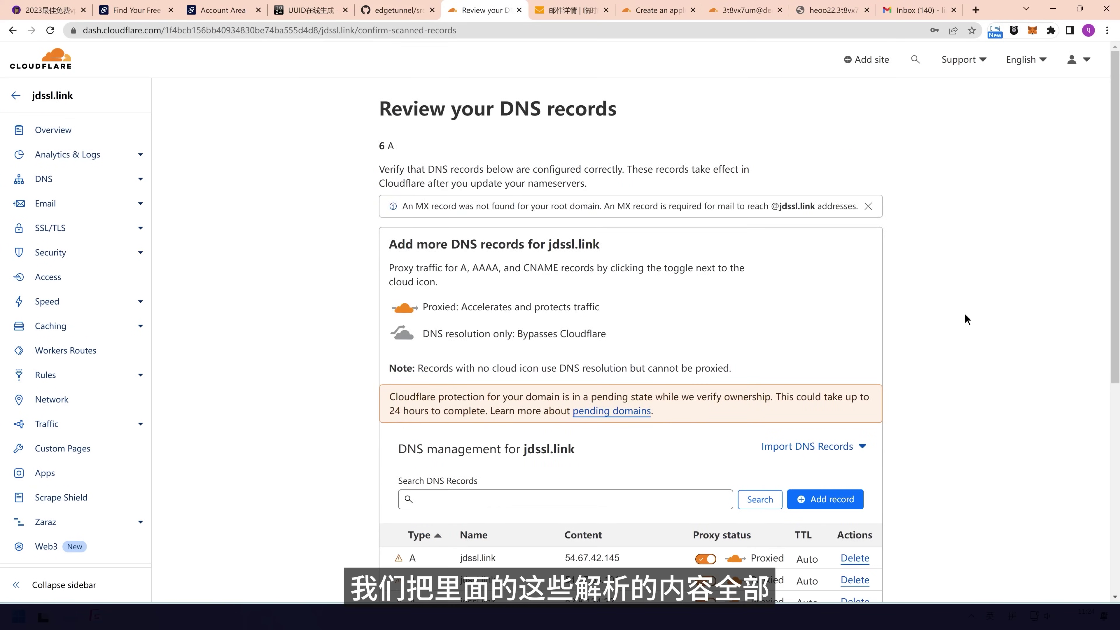
- Delete all the scanned A records for jdssl.link and www from its DNS management list
scroll(966, 322, down, 5)
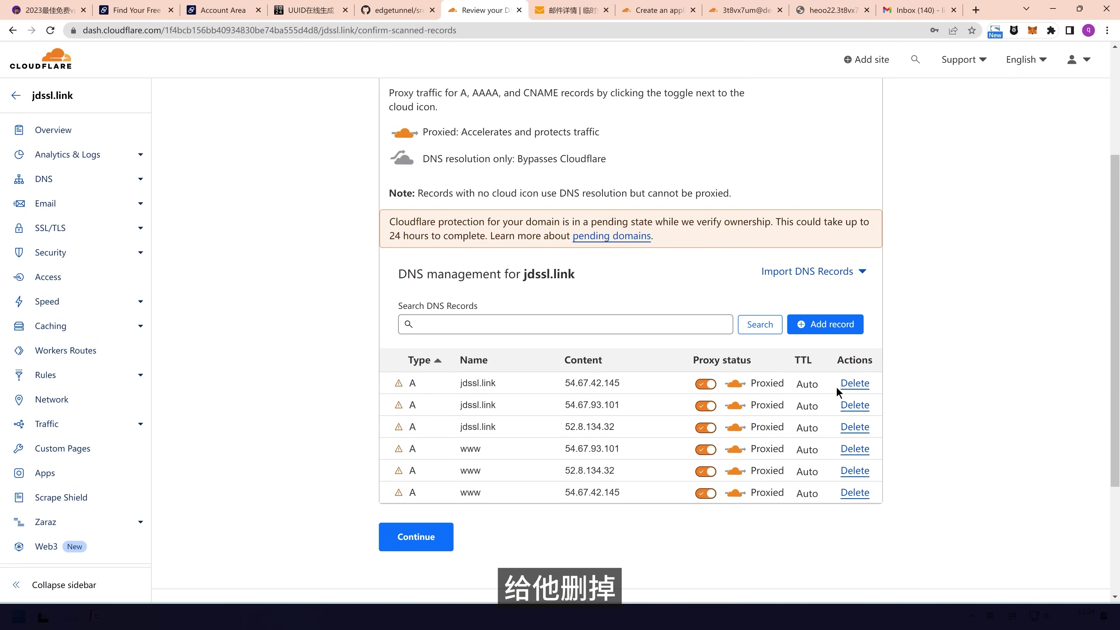
click(855, 384)
key(Return)
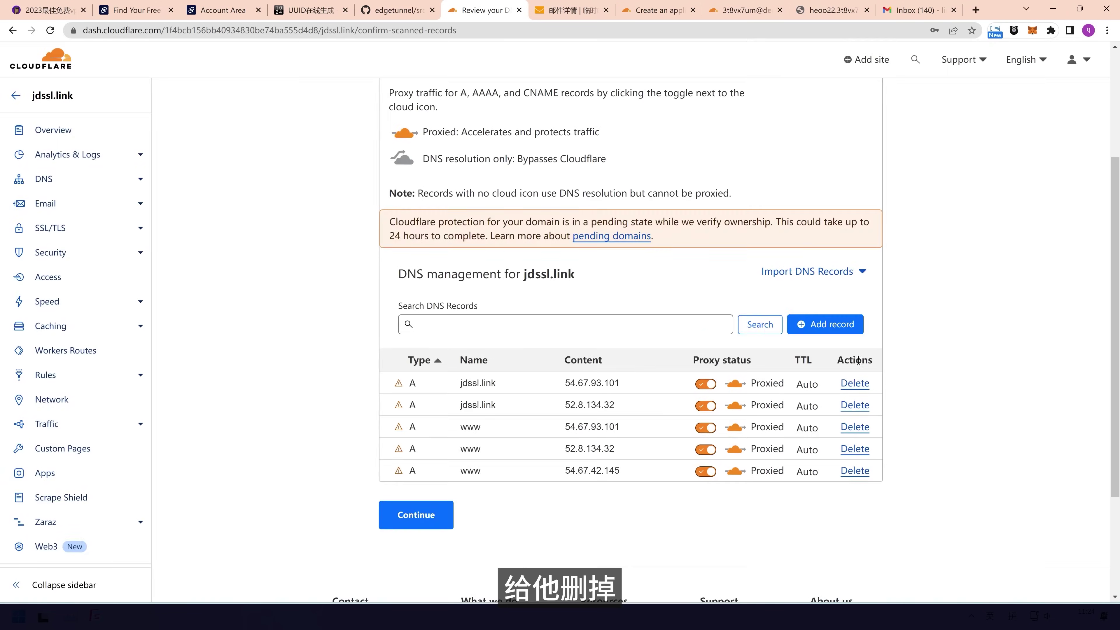
click(855, 384)
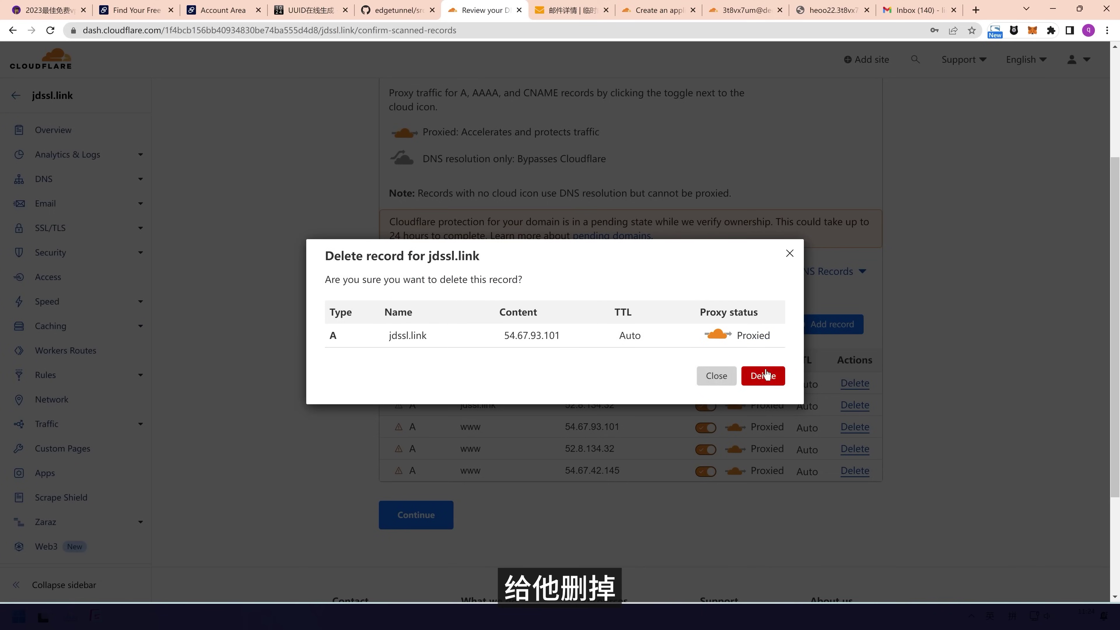
key(Return)
click(856, 384)
key(Return)
click(855, 383)
click(763, 375)
click(856, 383)
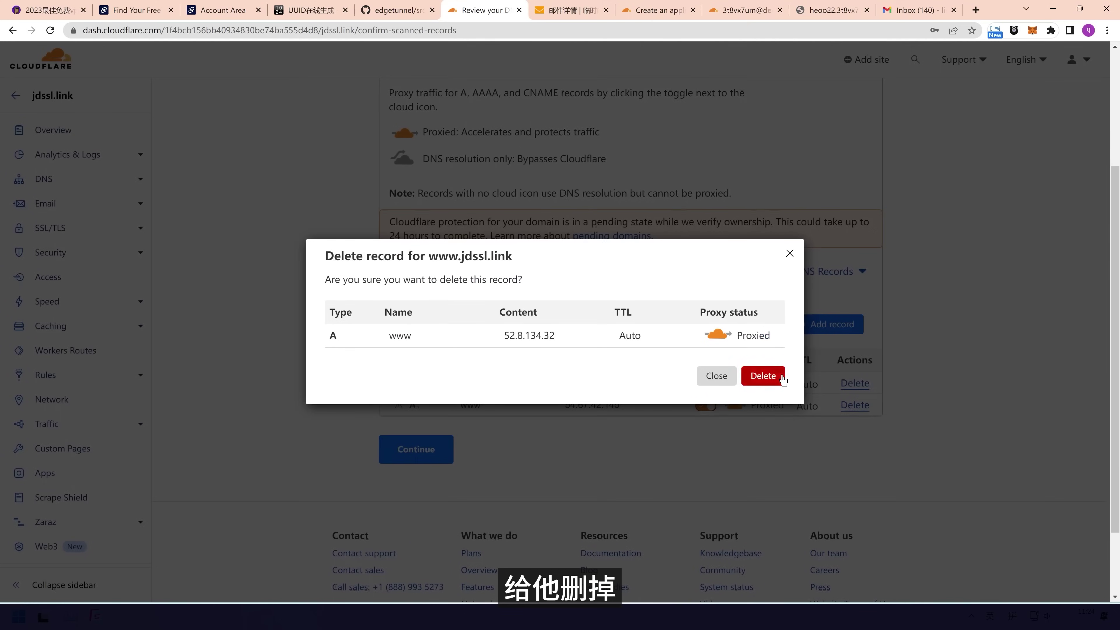
click(763, 375)
click(855, 383)
click(765, 379)
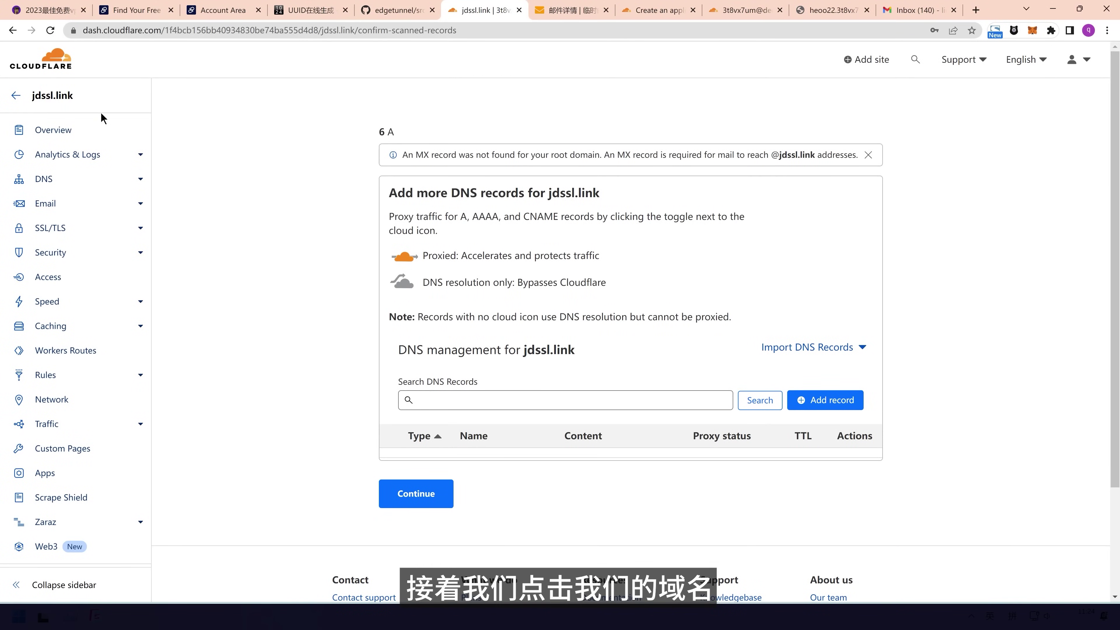
- Open the jdssl.link overview from the website list and copy the first Cloudflare nameserver, cameron.ns.cloudflare.com
click(16, 95)
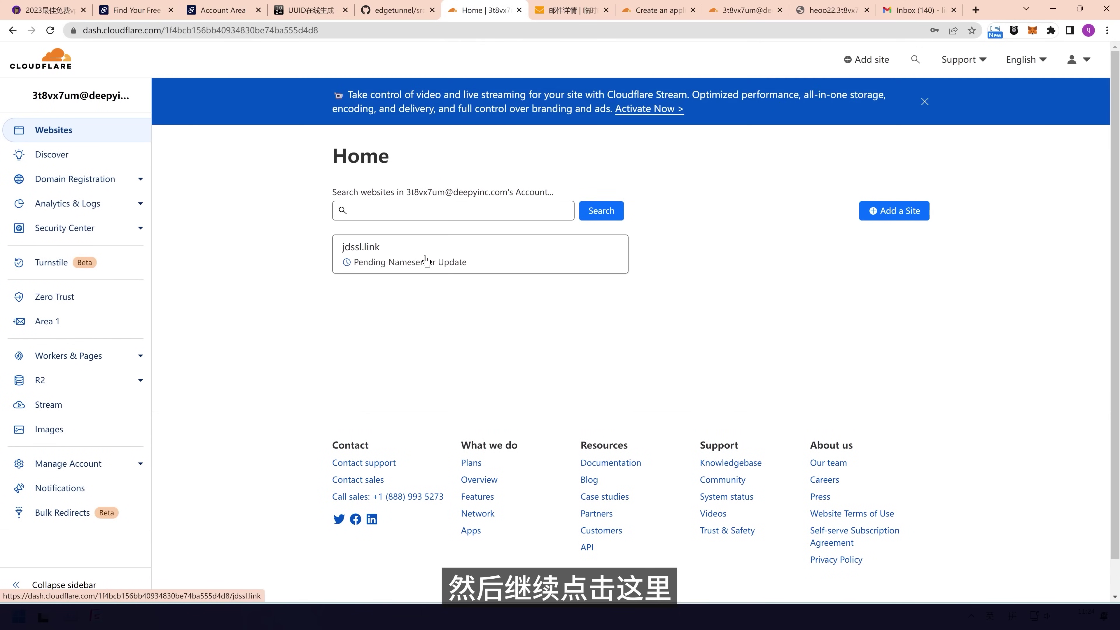
click(423, 257)
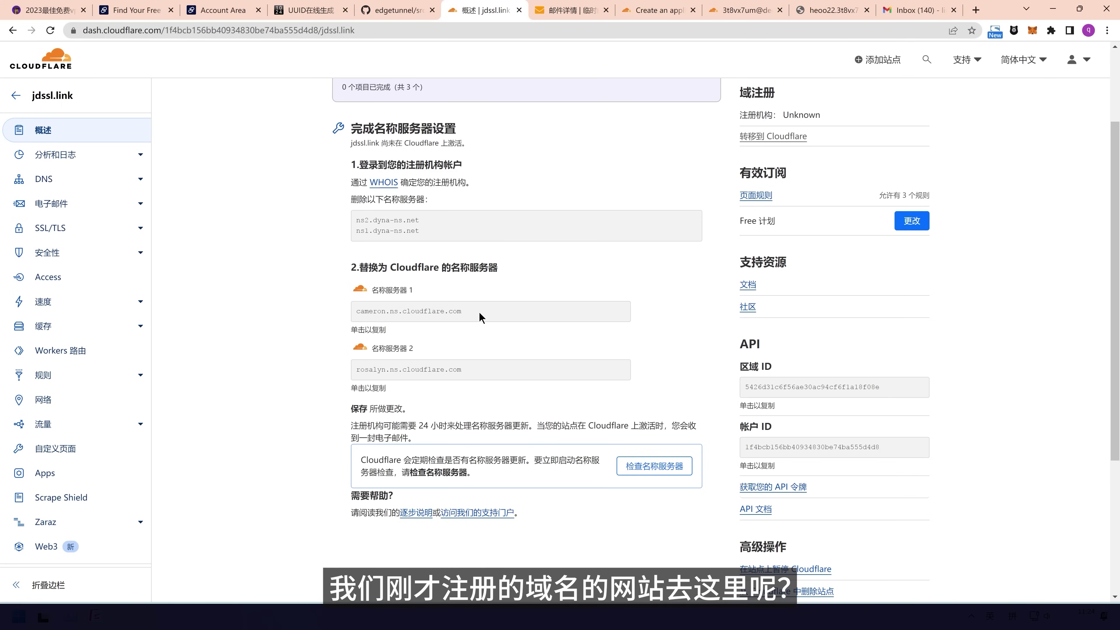
drag(480, 313, 354, 314)
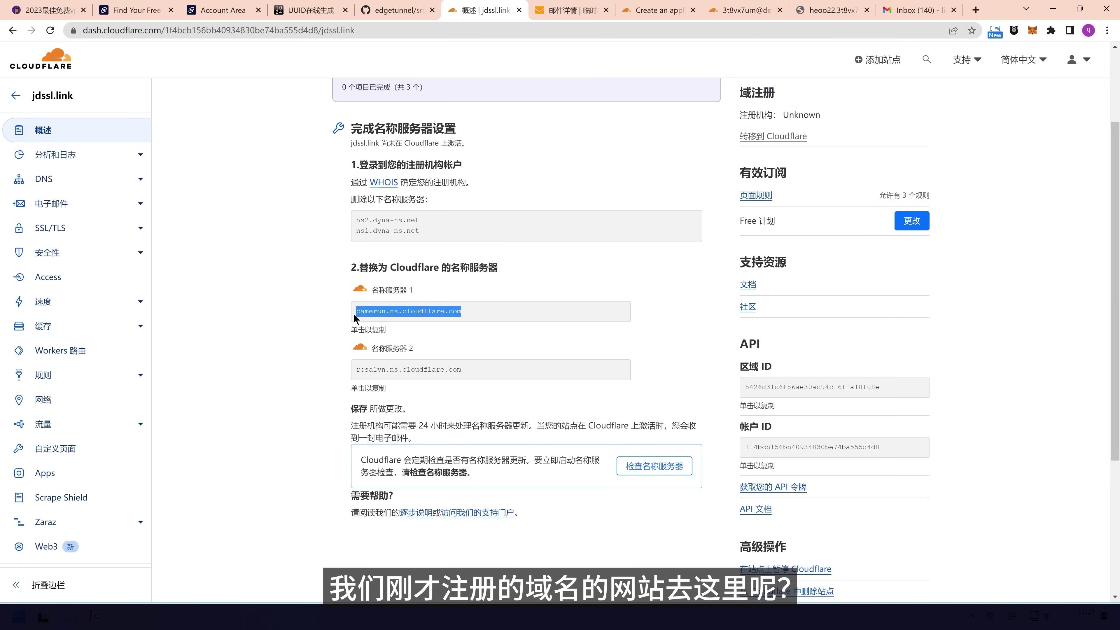
right_click(438, 311)
click(454, 320)
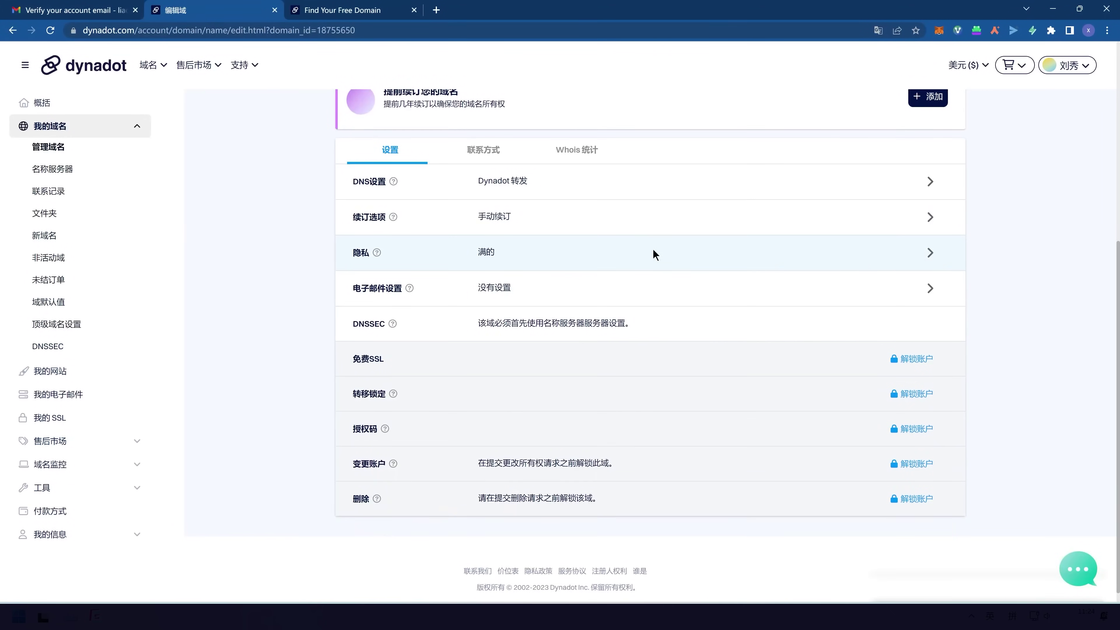
- Switch to Dynadot, set the jdssl.link DNS setting to name servers (名称服务器) and paste cameron.ns.cloudflare.com as the first one
scroll(618, 278, up, 7)
scroll(648, 324, down, 4)
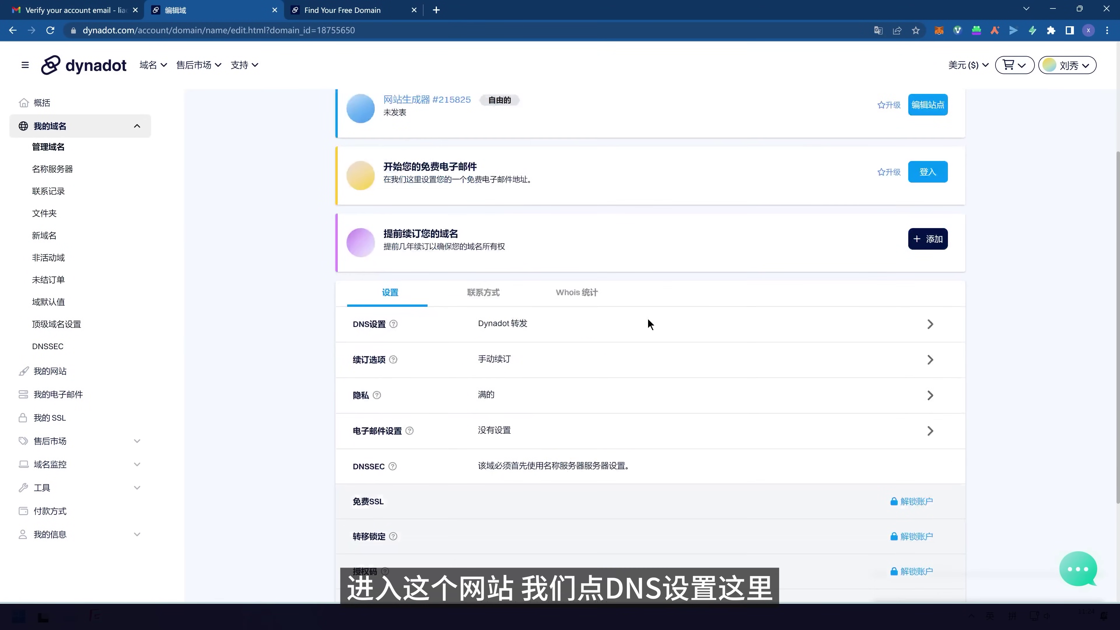
click(931, 325)
click(470, 171)
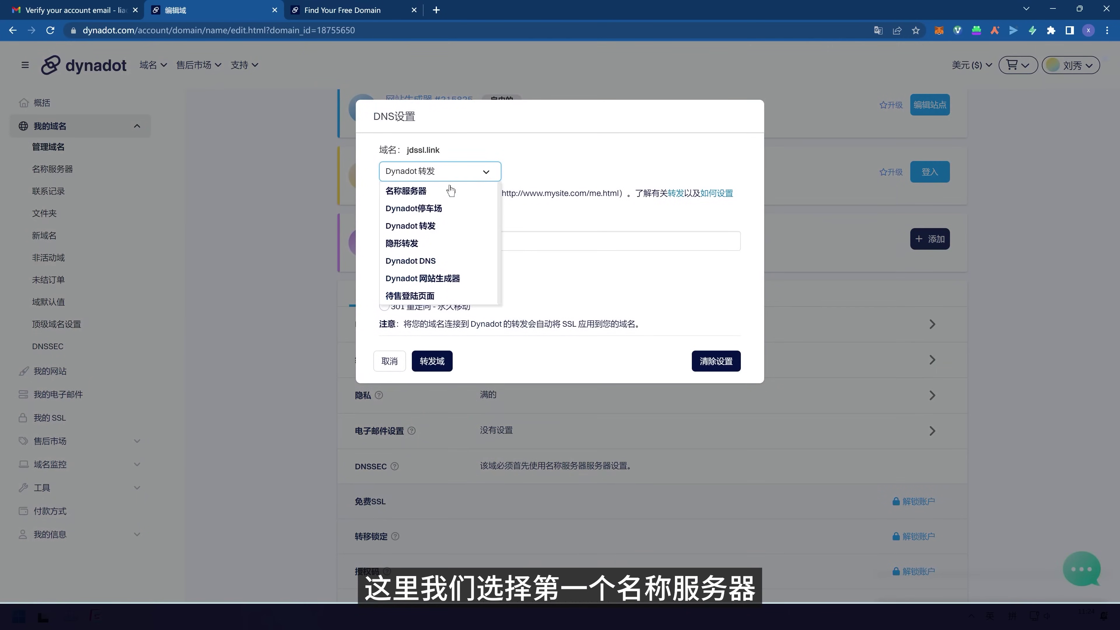
click(423, 189)
click(438, 249)
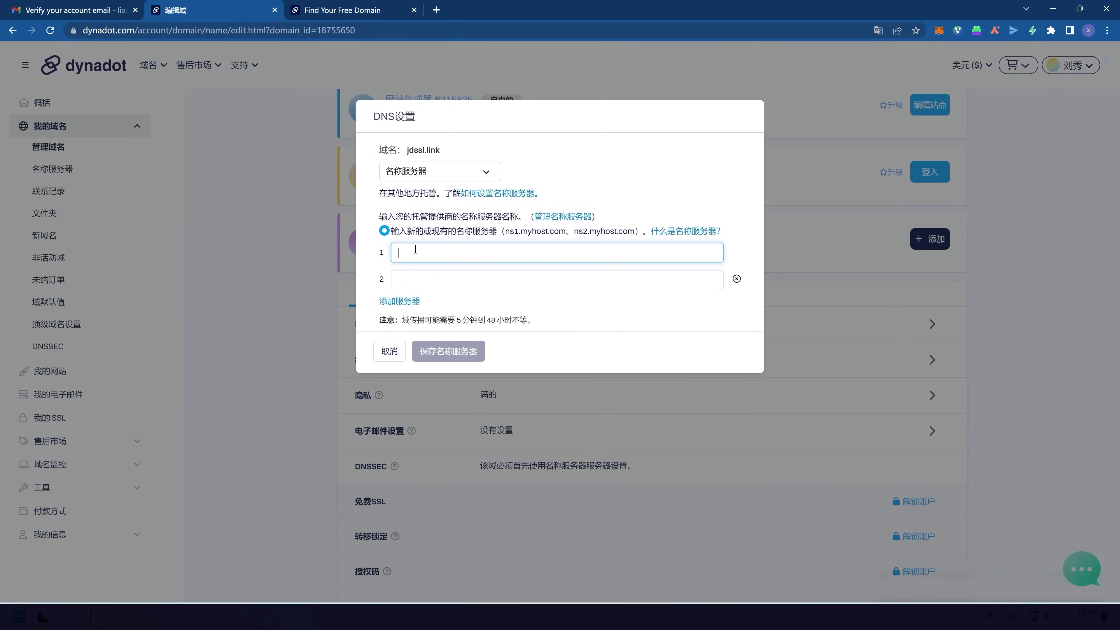
right_click(412, 249)
click(441, 341)
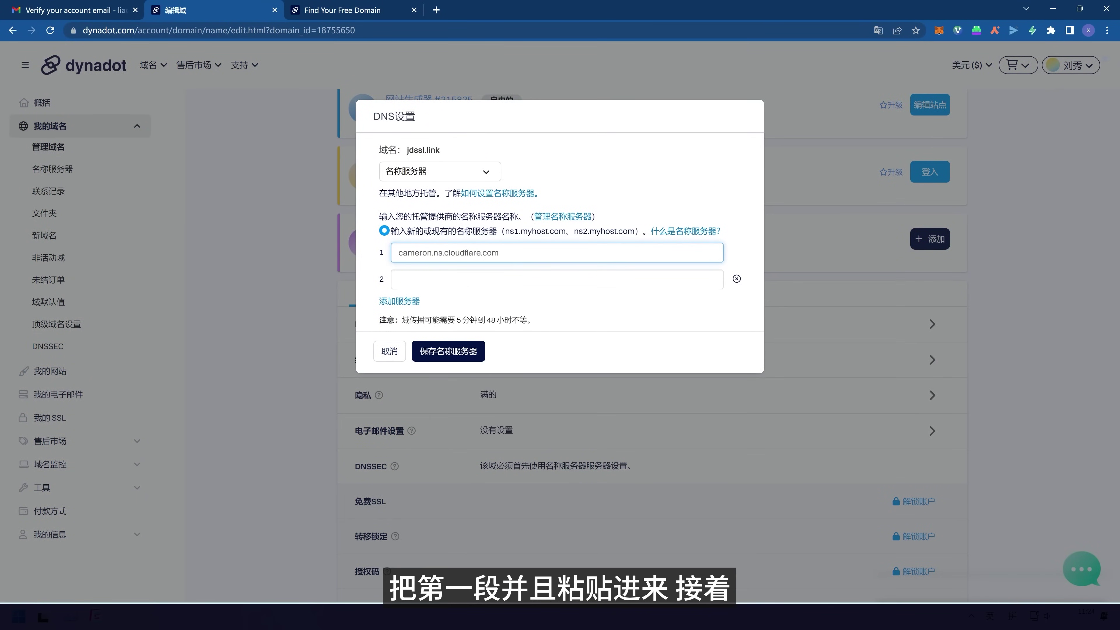
- Switch back to Cloudflare and copy the second nameserver, rosalyn.ns.cloudflare.com, from the jdssl.link overview
mouse_move(225, 616)
key(alt+Tab)
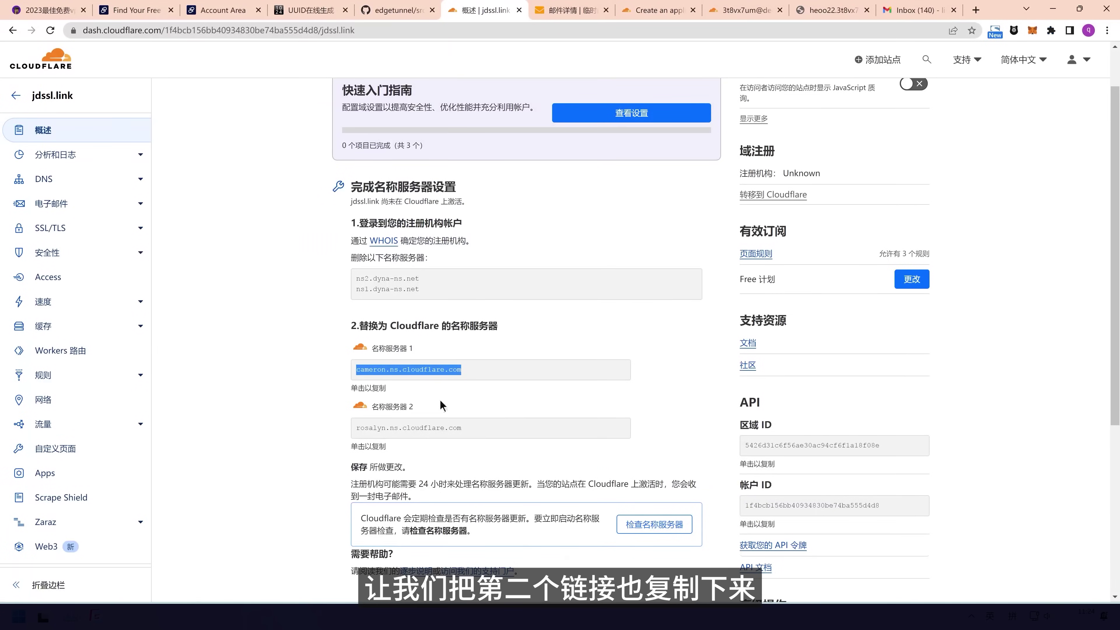
drag(484, 433, 357, 428)
right_click(405, 430)
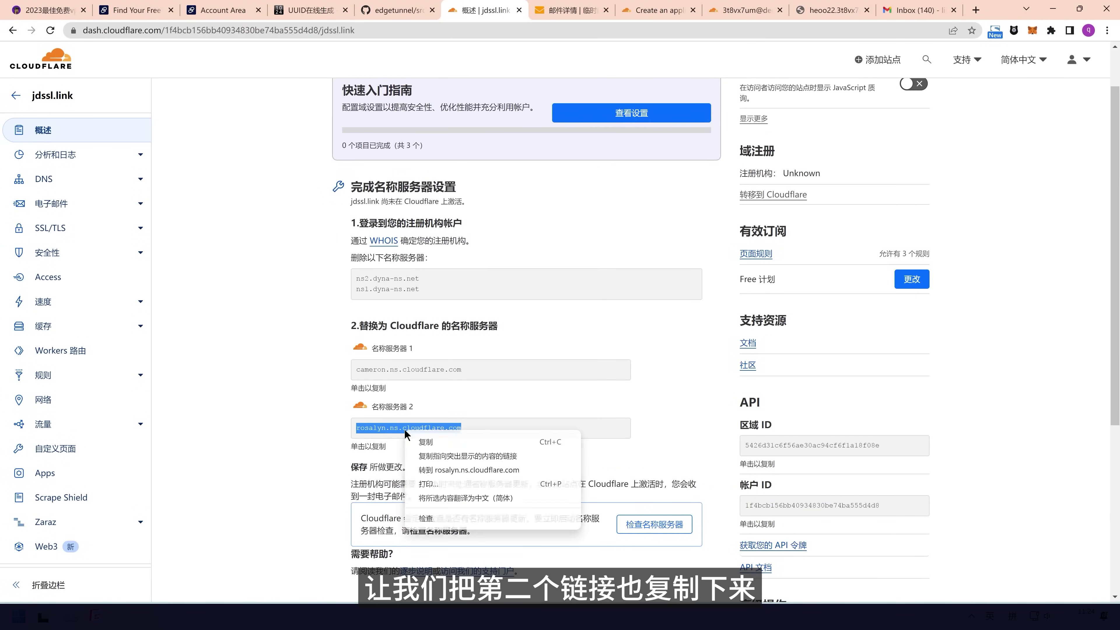
click(439, 440)
- Return to Dynadot, paste rosalyn.ns.cloudflare.com as the second name server of jdssl.link and save the name servers
mouse_move(378, 617)
click(379, 558)
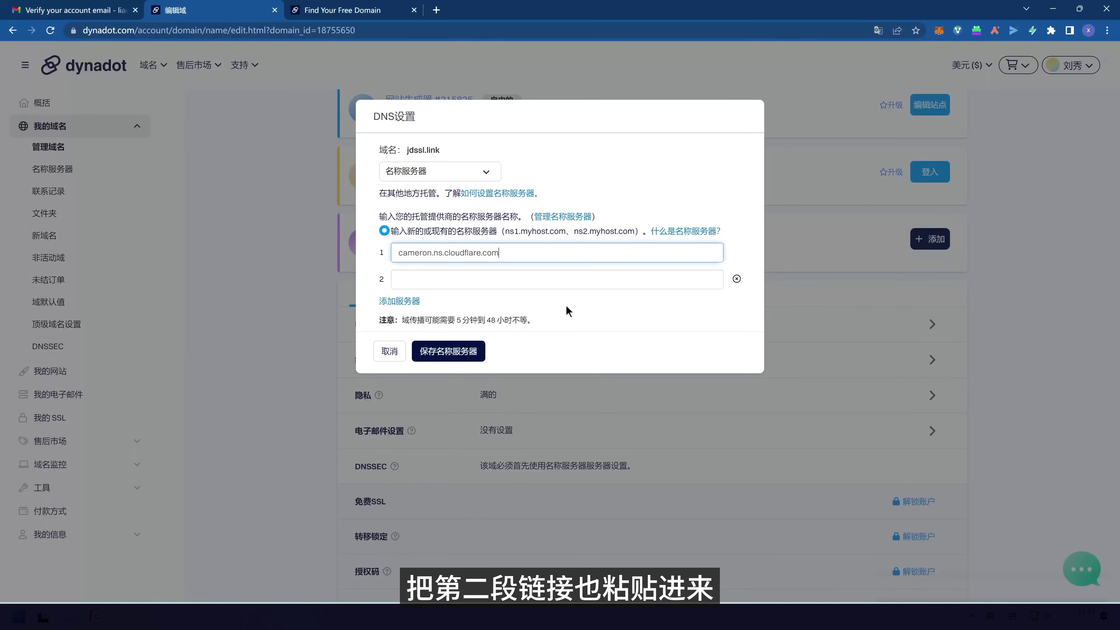
click(448, 279)
right_click(448, 279)
click(454, 372)
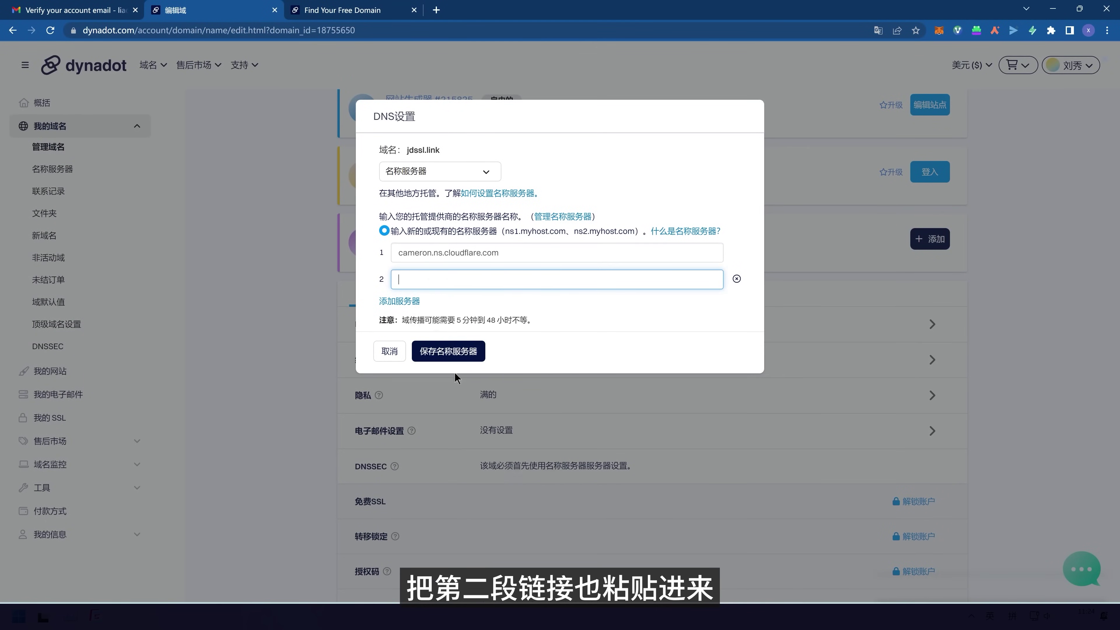
click(627, 311)
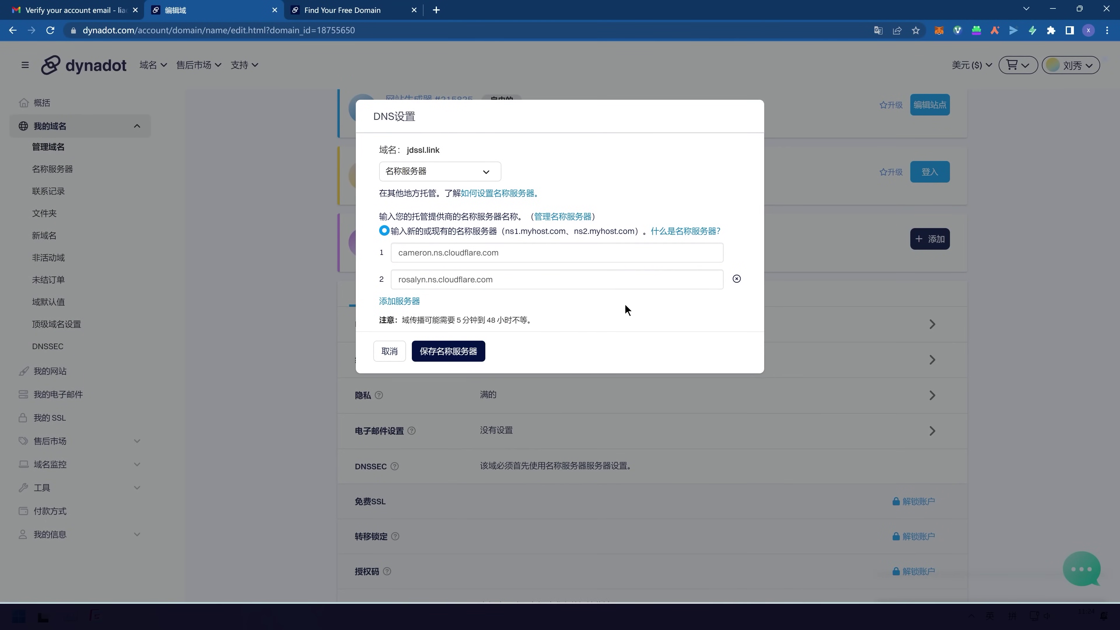
click(450, 352)
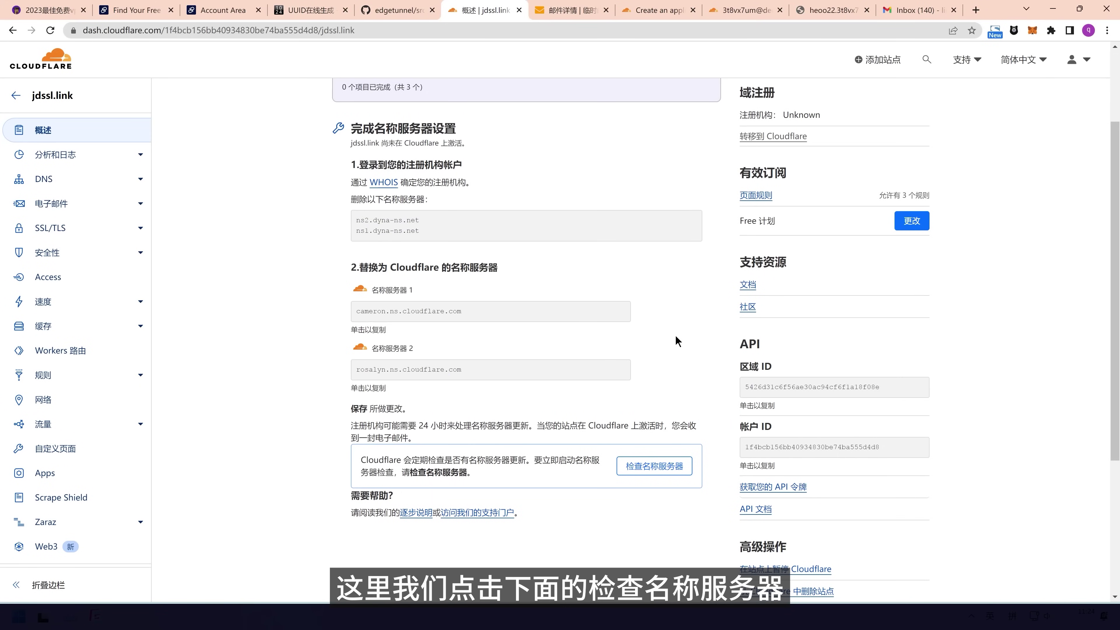
- Start Cloudflare's nameserver check for jdssl.link, and reload the website list to view the domain's status
click(675, 462)
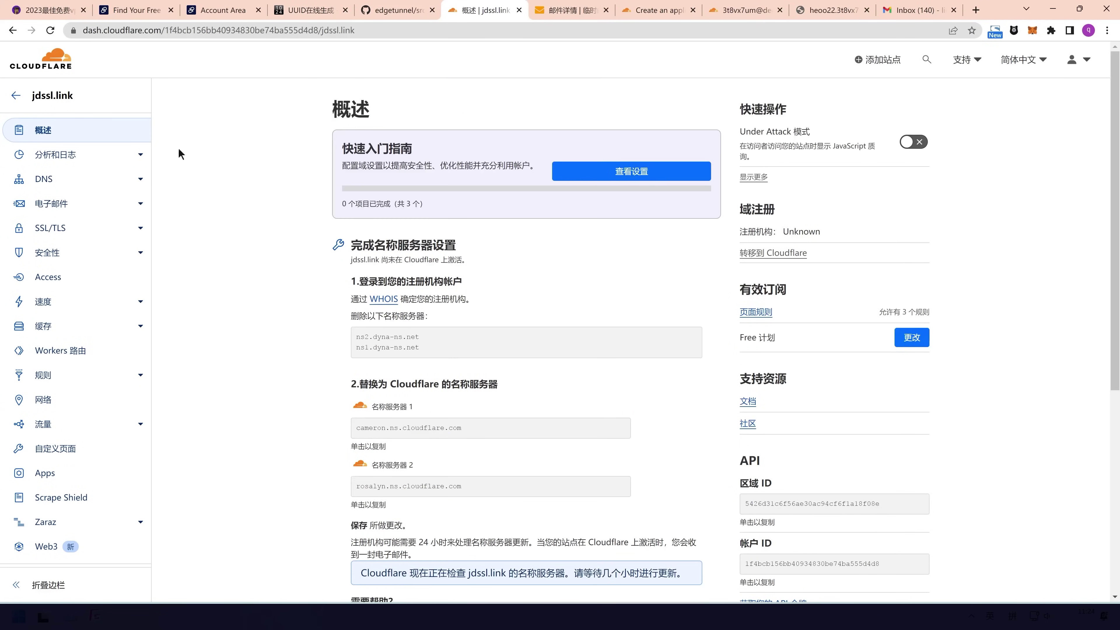
click(15, 98)
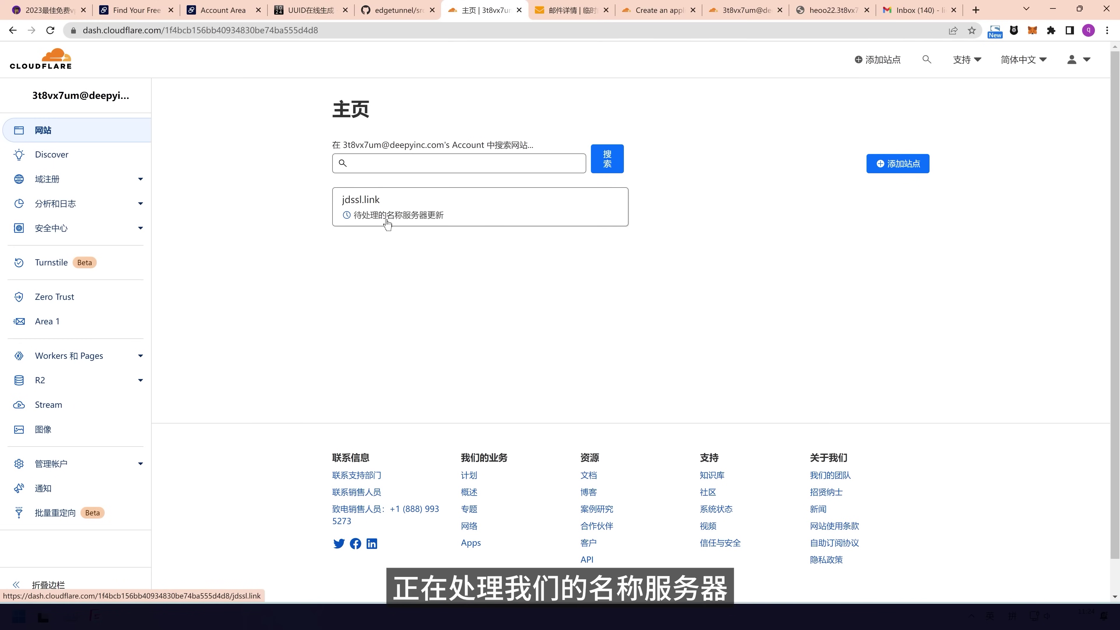
right_click(666, 186)
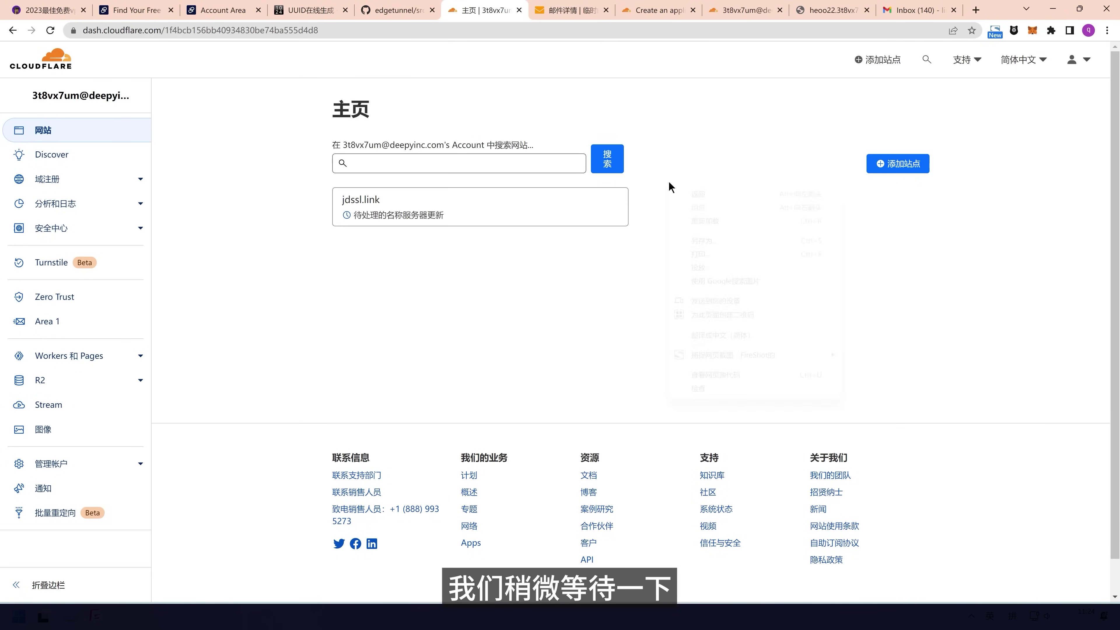
click(697, 219)
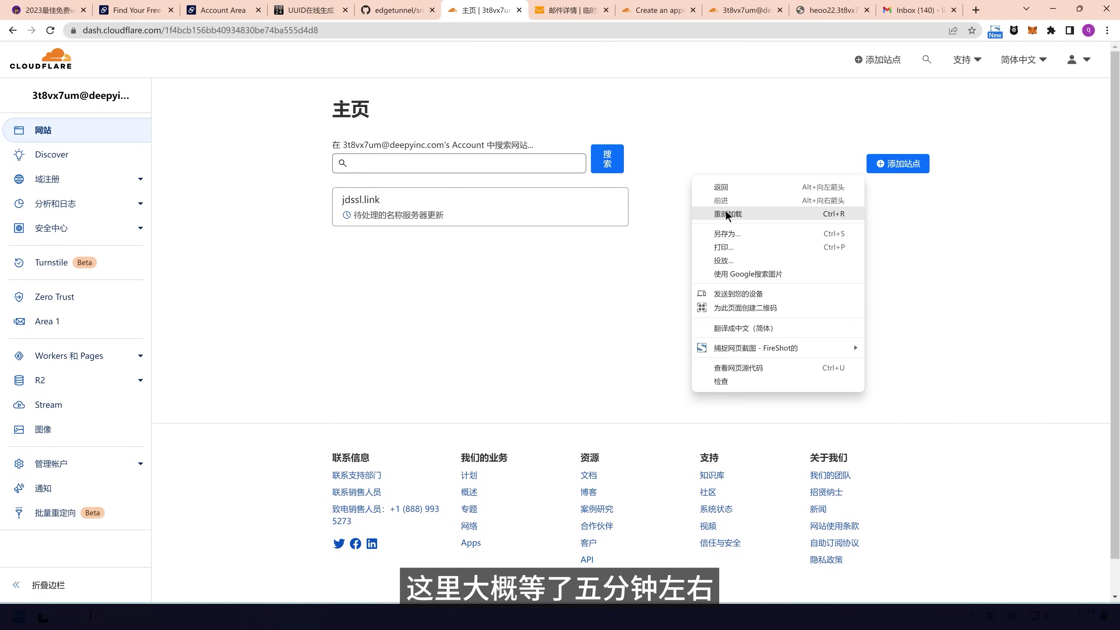
click(726, 214)
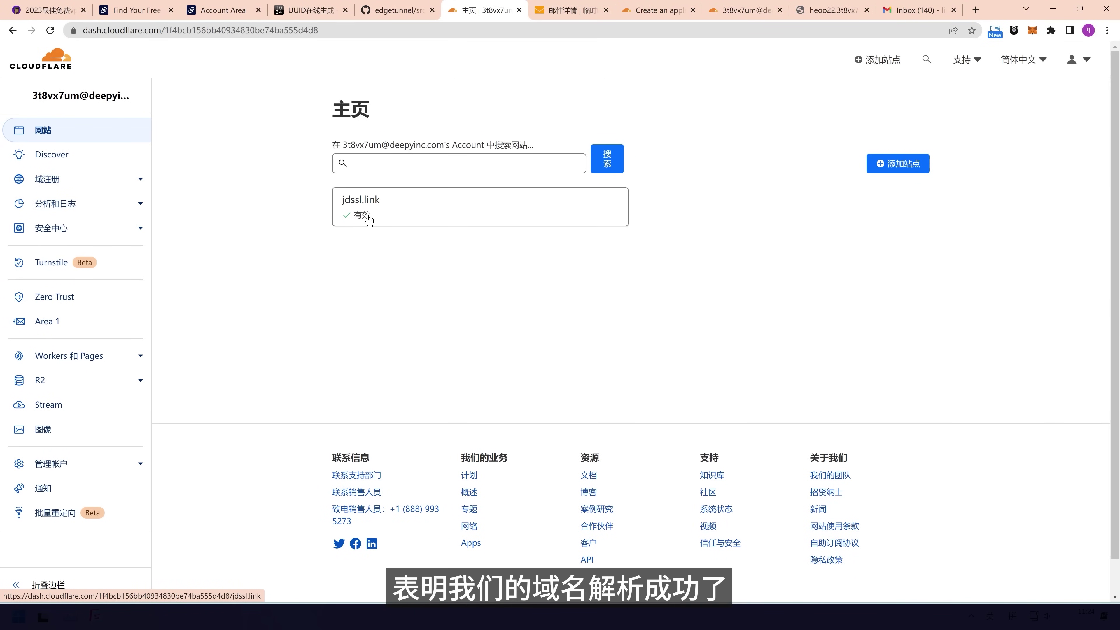
- Open the custom domain settings of the heoo22 Worker under Workers and Pages
click(67, 355)
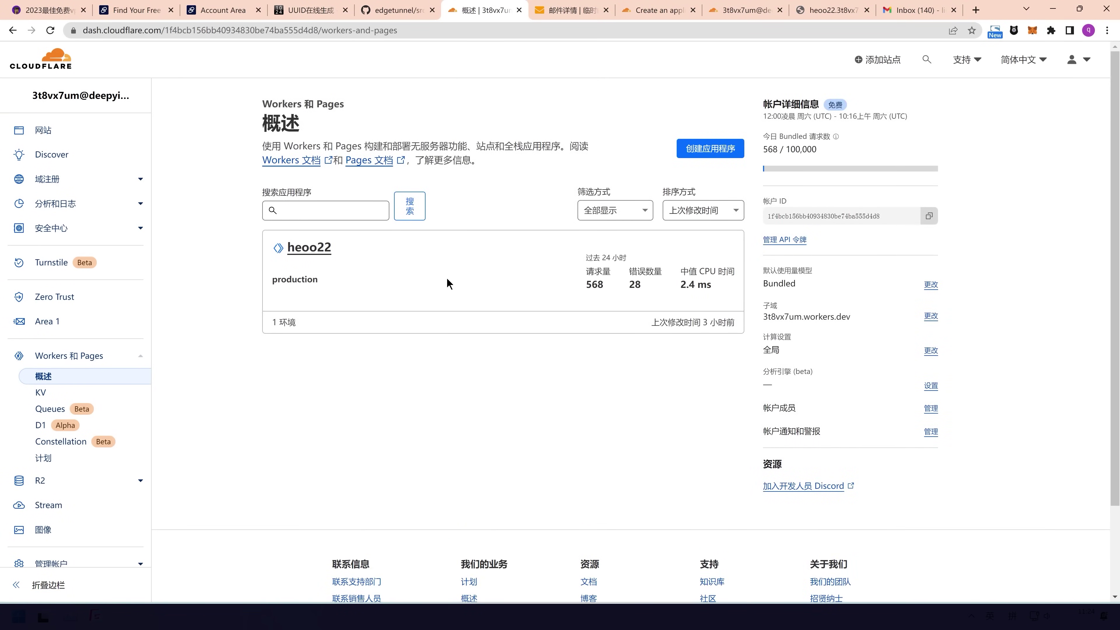
click(304, 249)
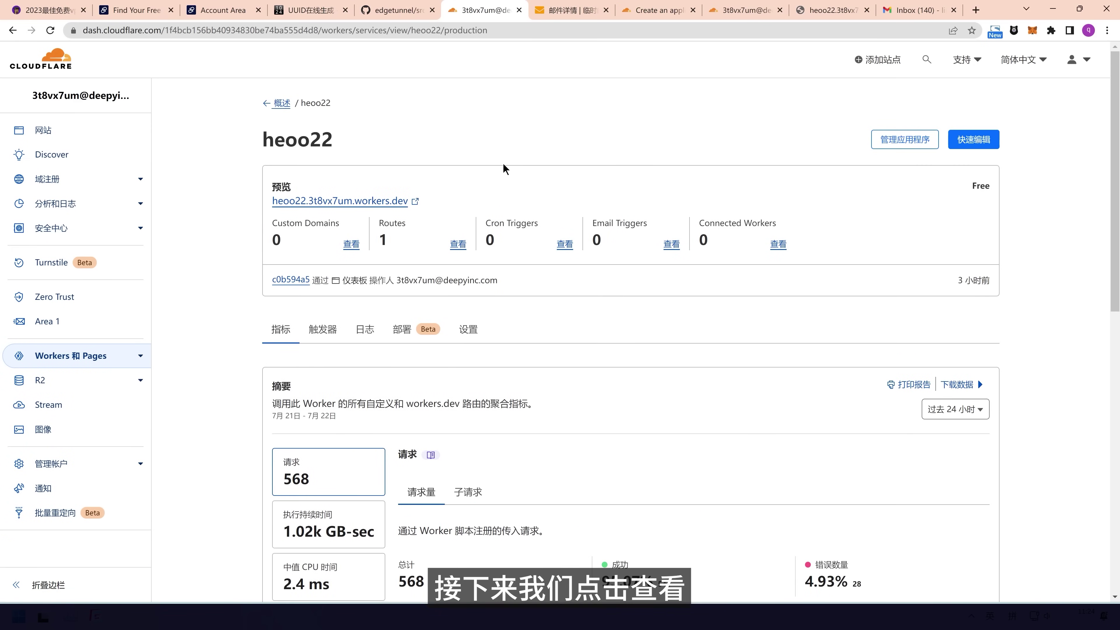
click(355, 248)
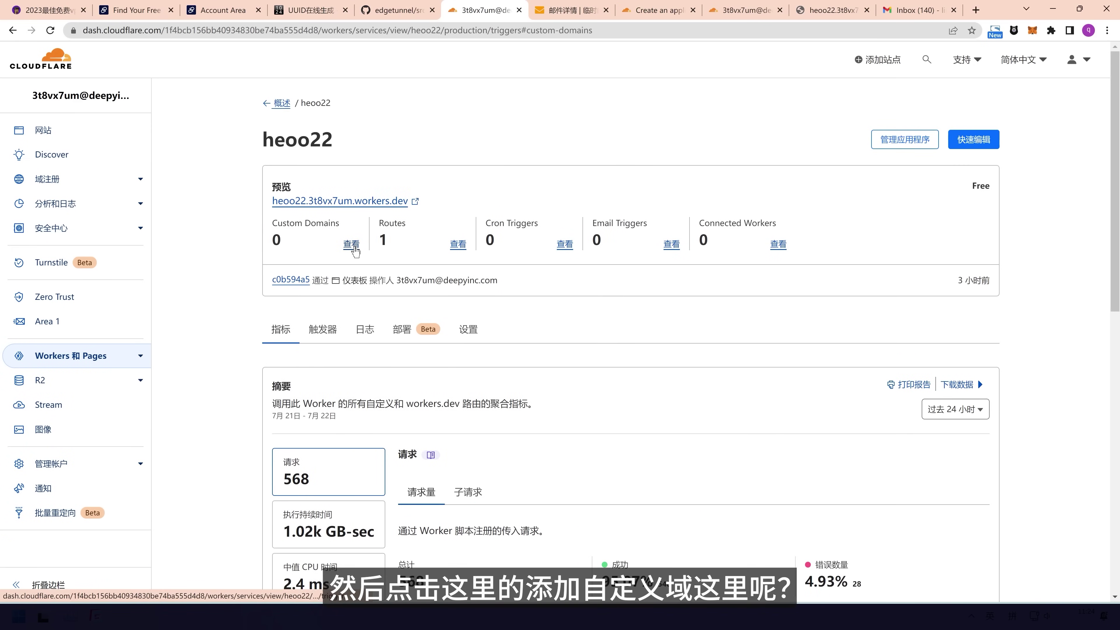
- Add heoo2.jdssl.link as a custom domain of the heoo22 Worker
click(459, 181)
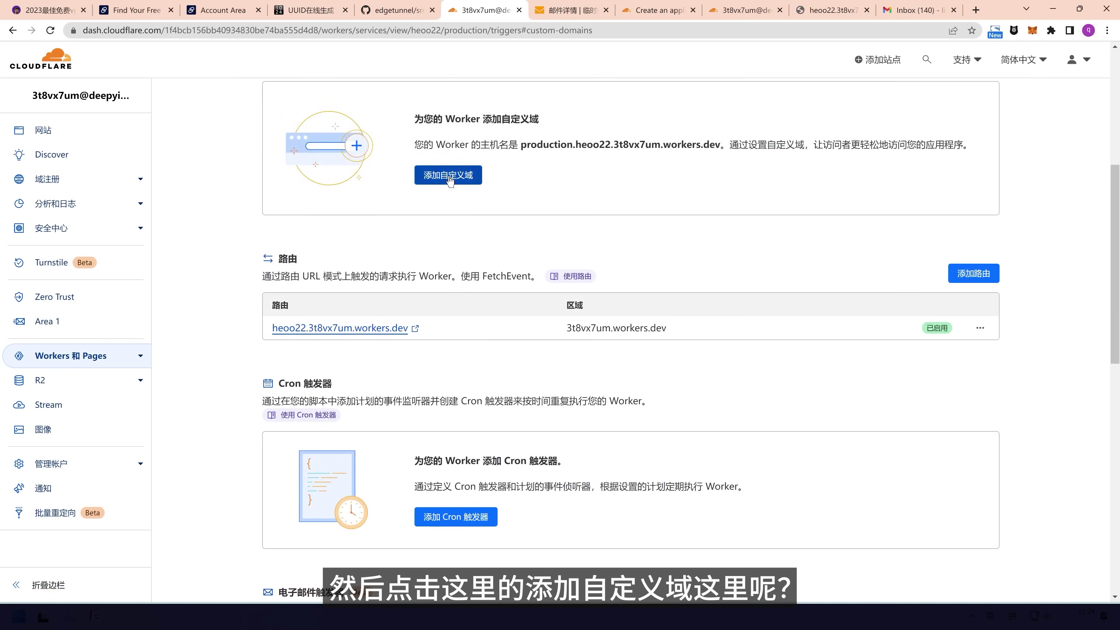
click(334, 175)
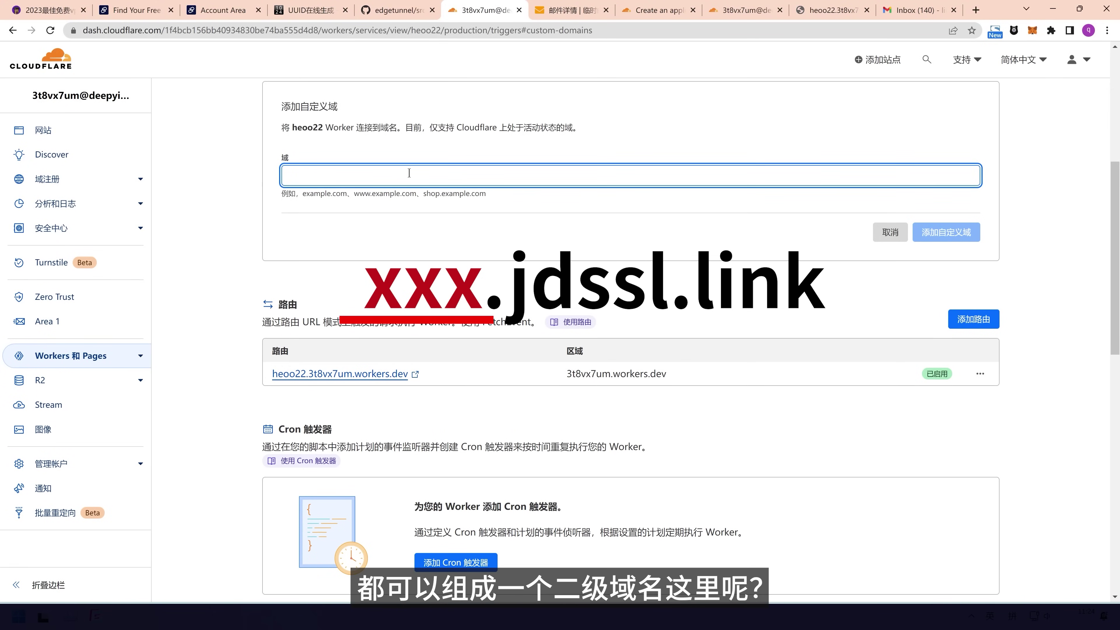
text(heoo2)
scroll(485, 220, up, 2)
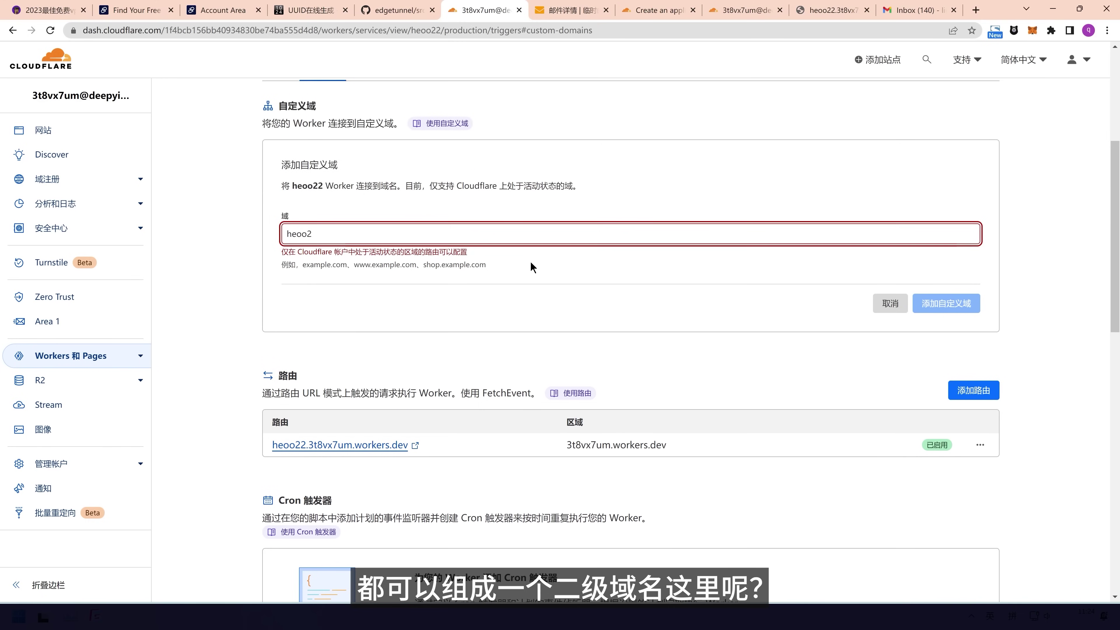
scroll(525, 256, up, 3)
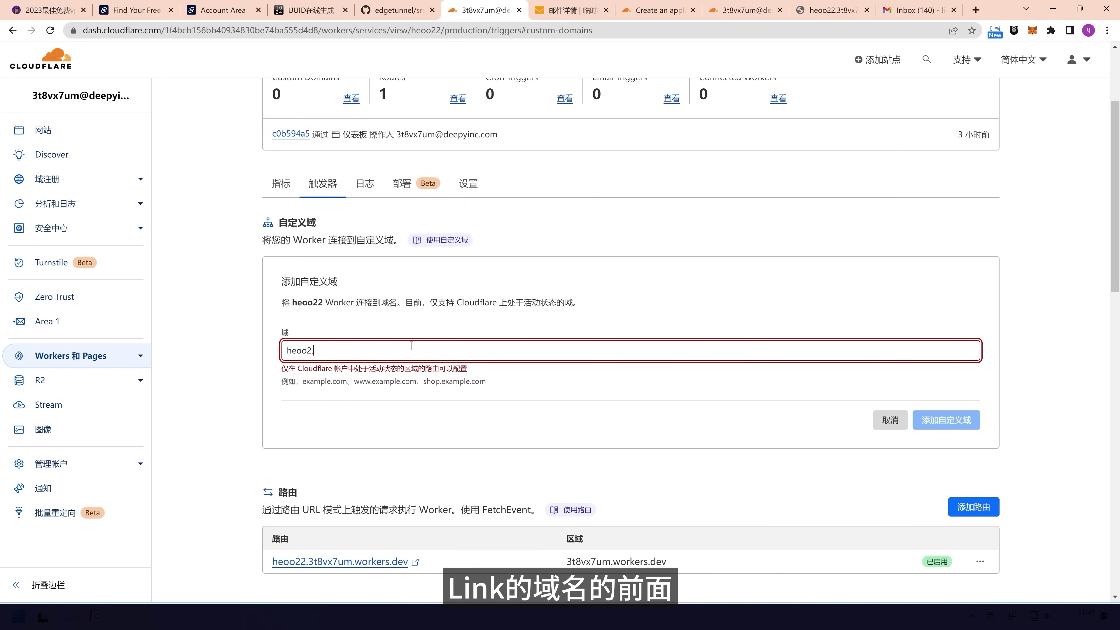
scroll(641, 306, up, 2)
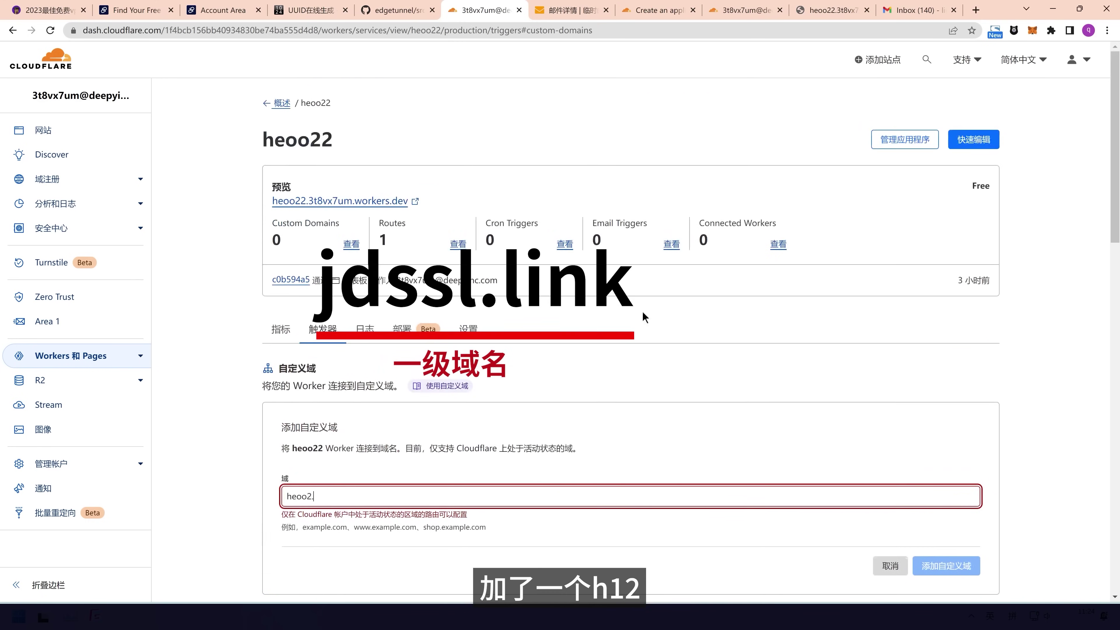
text(.jdssl)
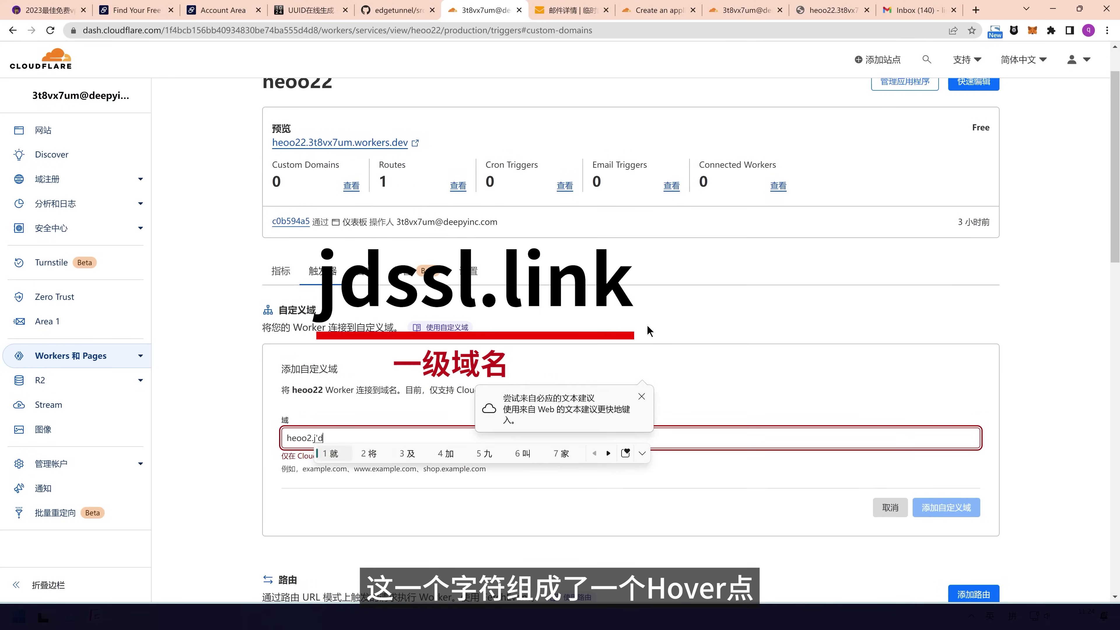
key(Return)
text(.)
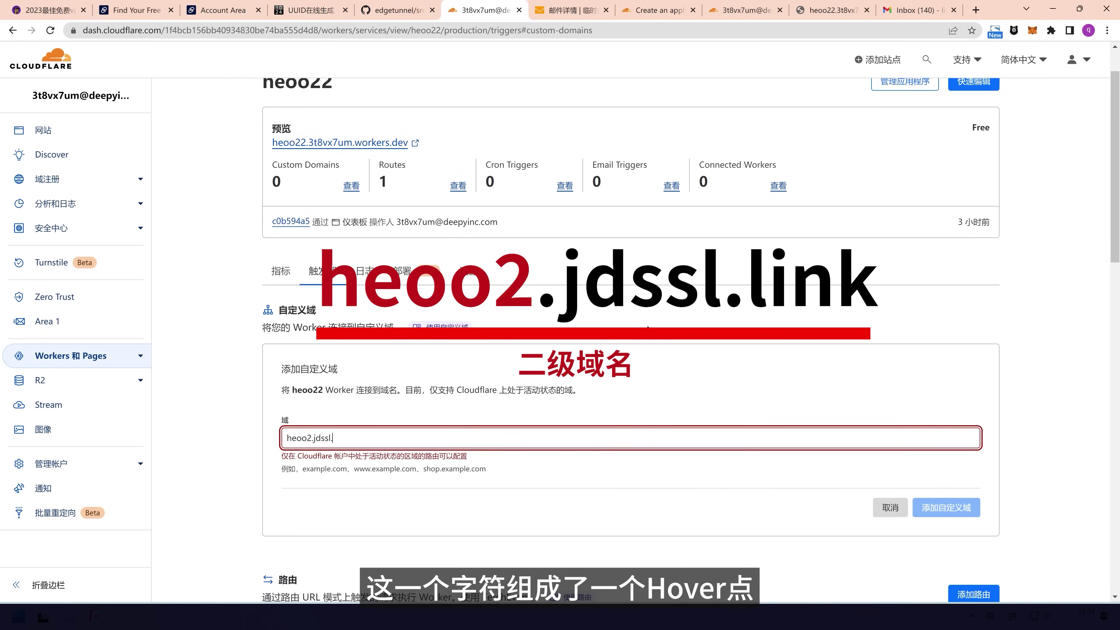
text(link)
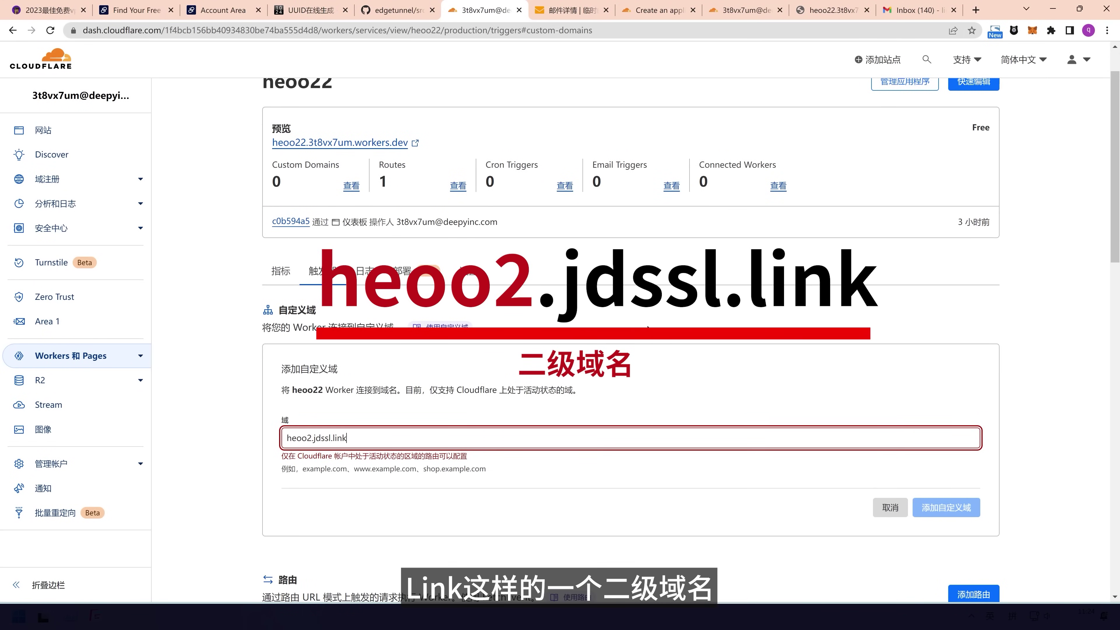
click(719, 398)
scroll(516, 379, down, 4)
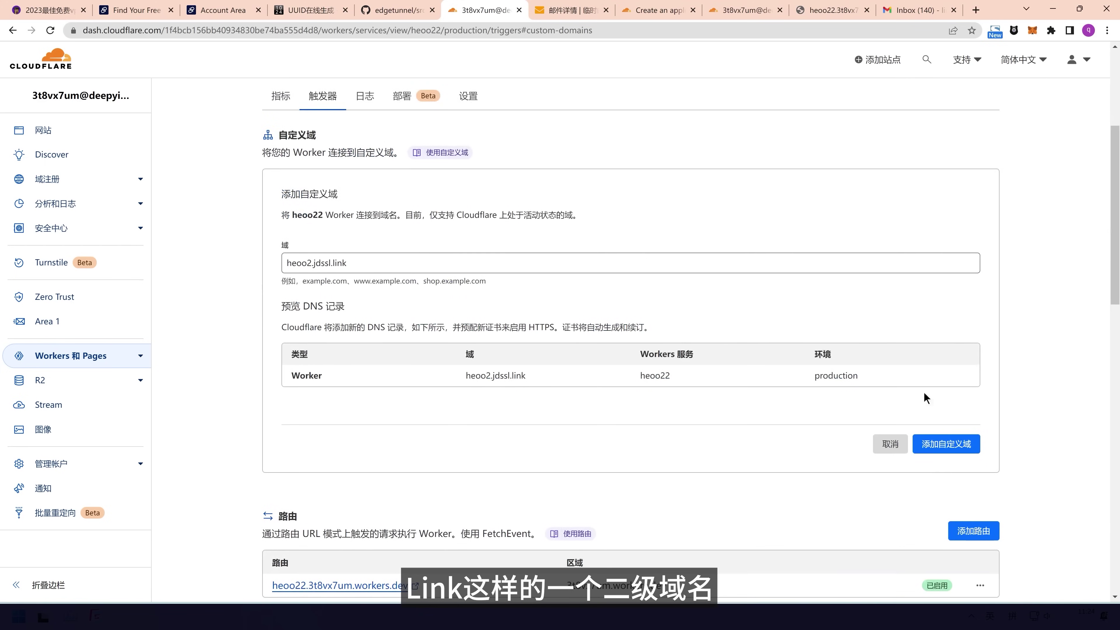
click(954, 439)
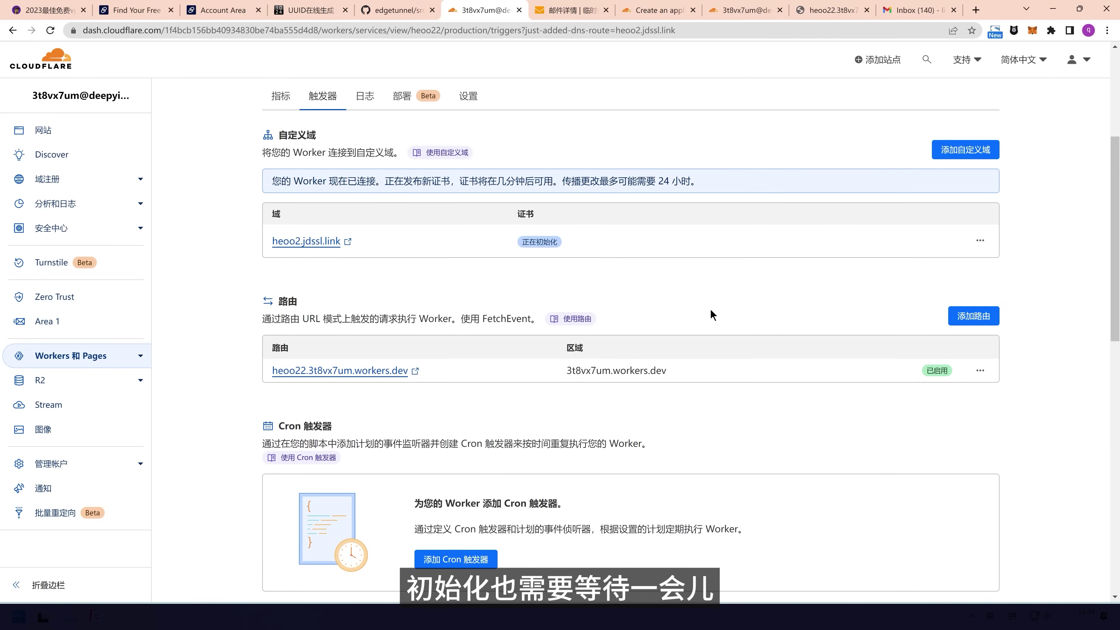
- Open heoo2.jdssl.link from the Worker's custom domains to test it, and return to the heoo22 Worker page
scroll(686, 314, up, 5)
scroll(472, 366, down, 1)
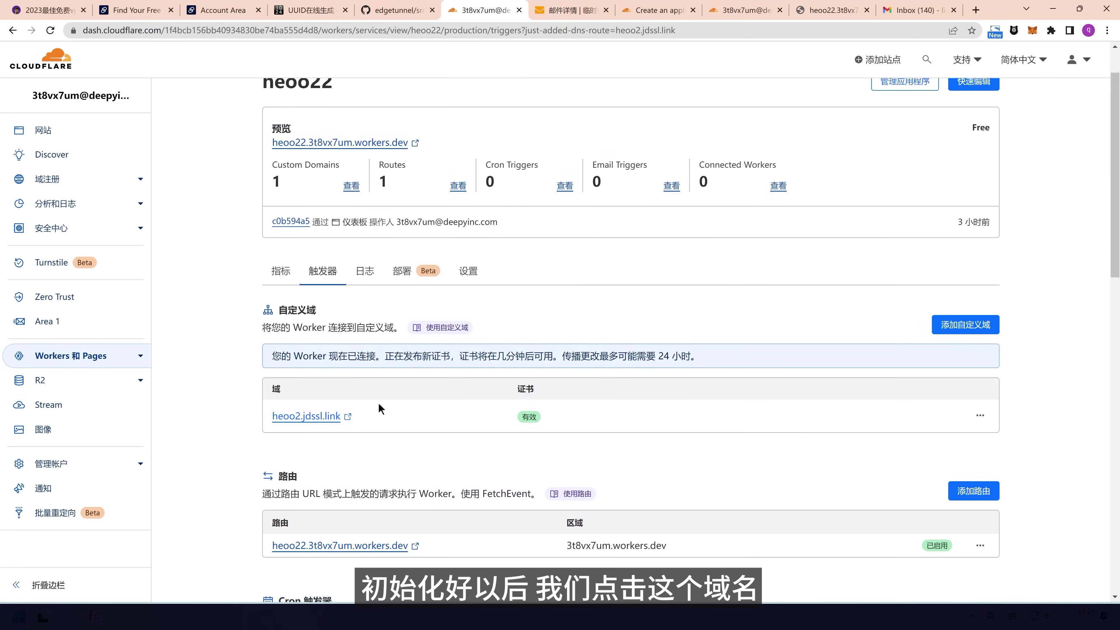
click(304, 422)
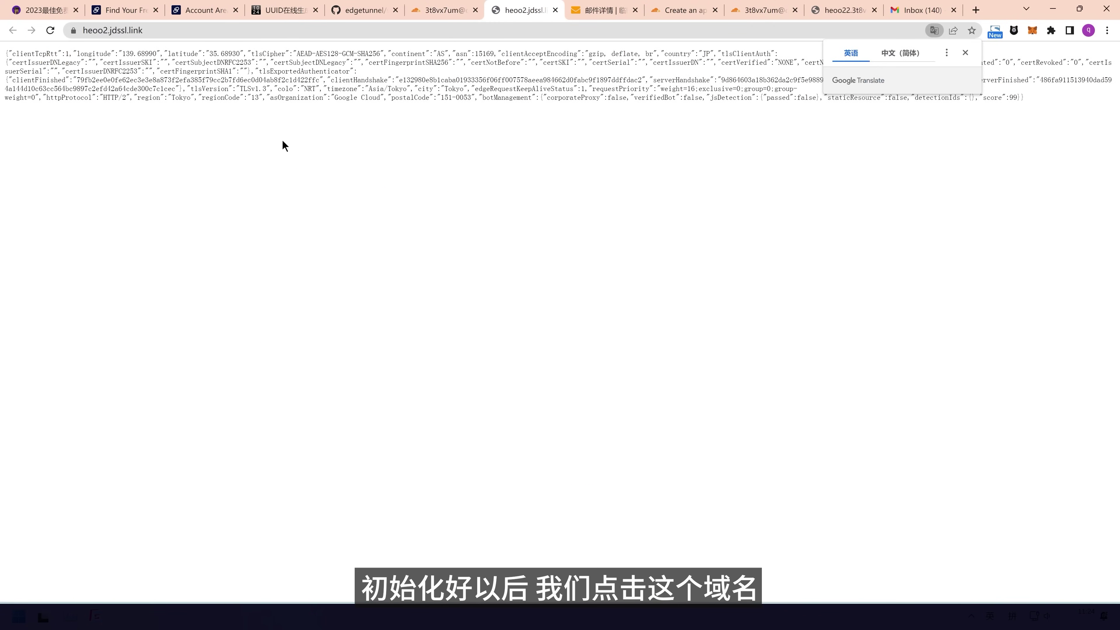
key(ctrl+shift+Tab)
scroll(931, 152, up, 1)
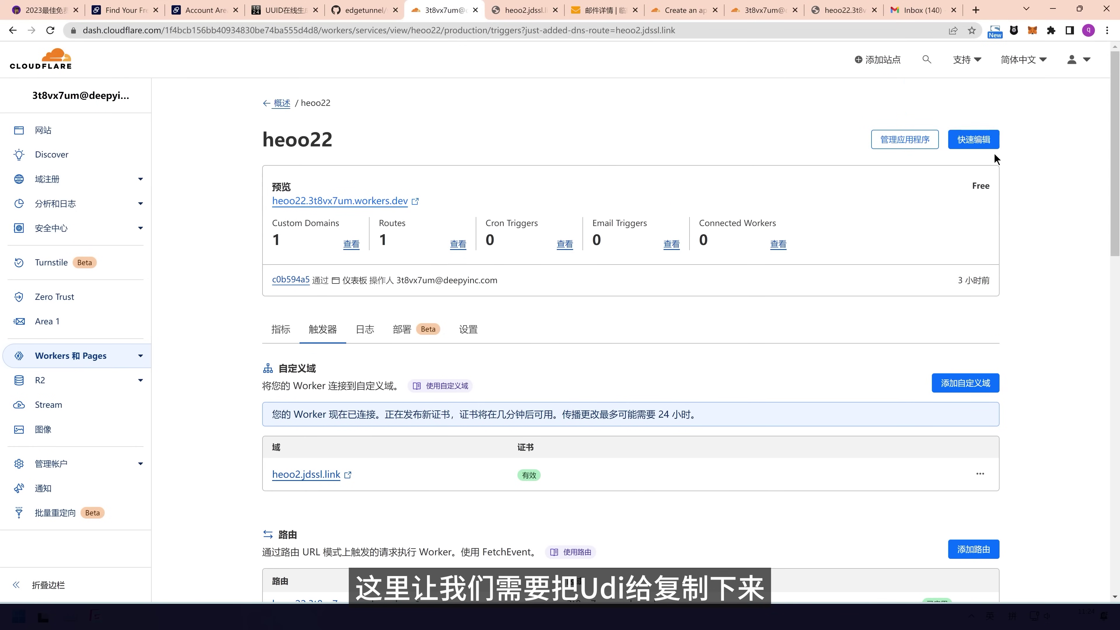
- Open the heoo22 Worker's code for editing and copy the userID UUID from worker.js
click(991, 144)
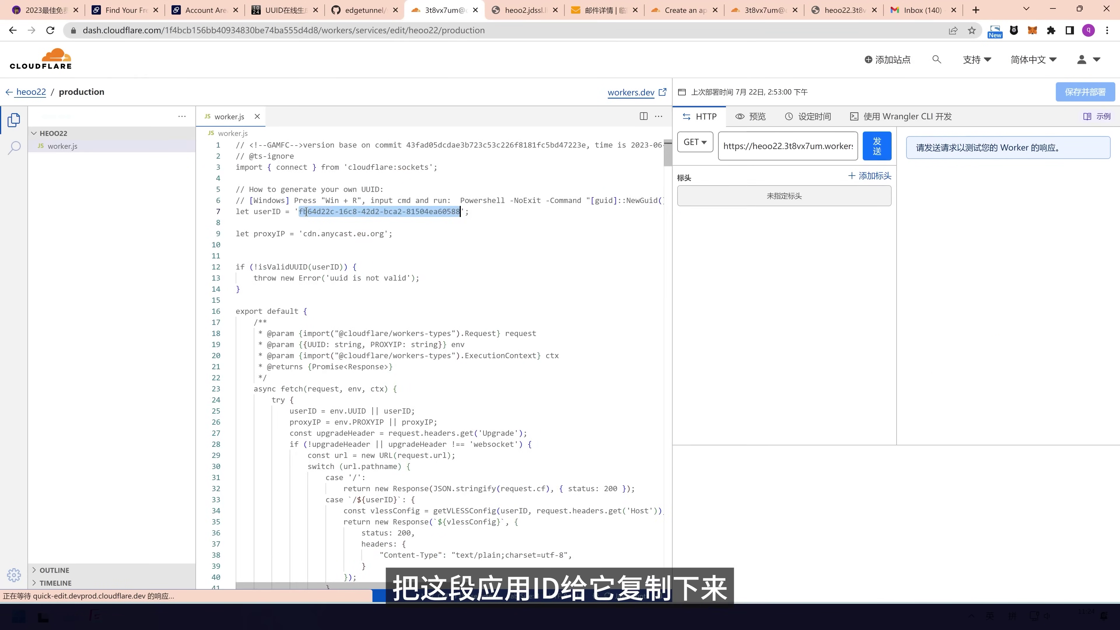
click(452, 213)
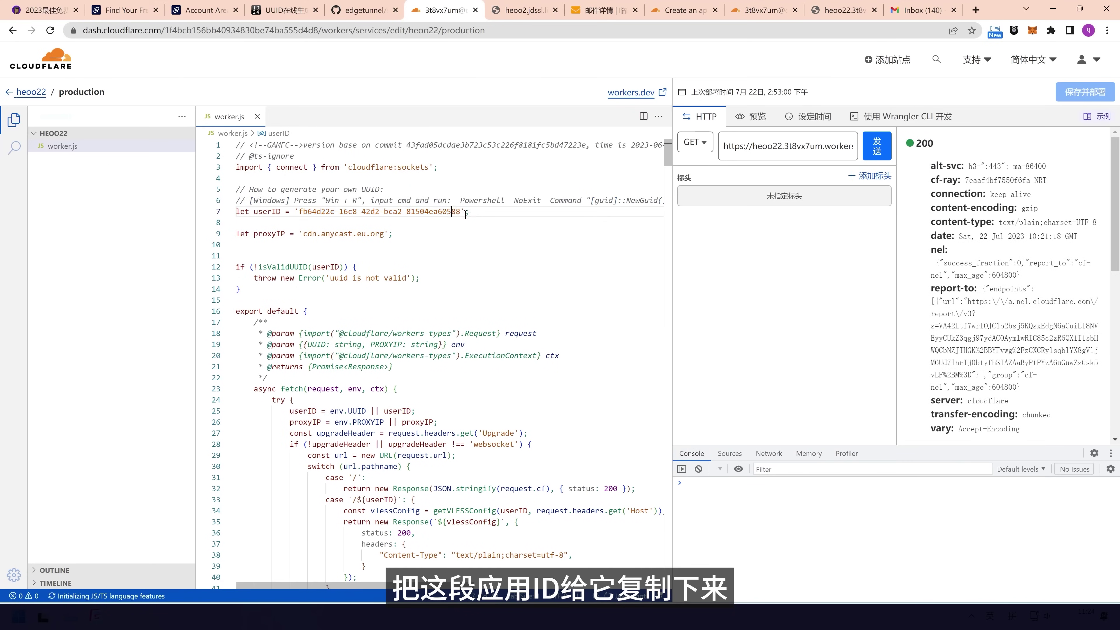
drag(461, 212, 301, 215)
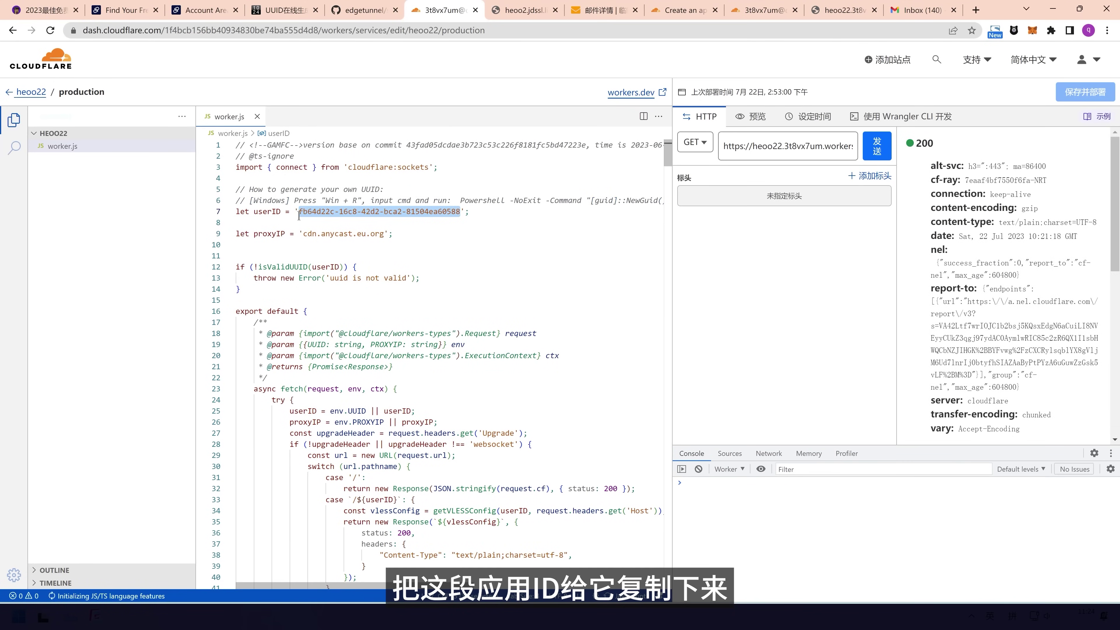
key(ctrl+c)
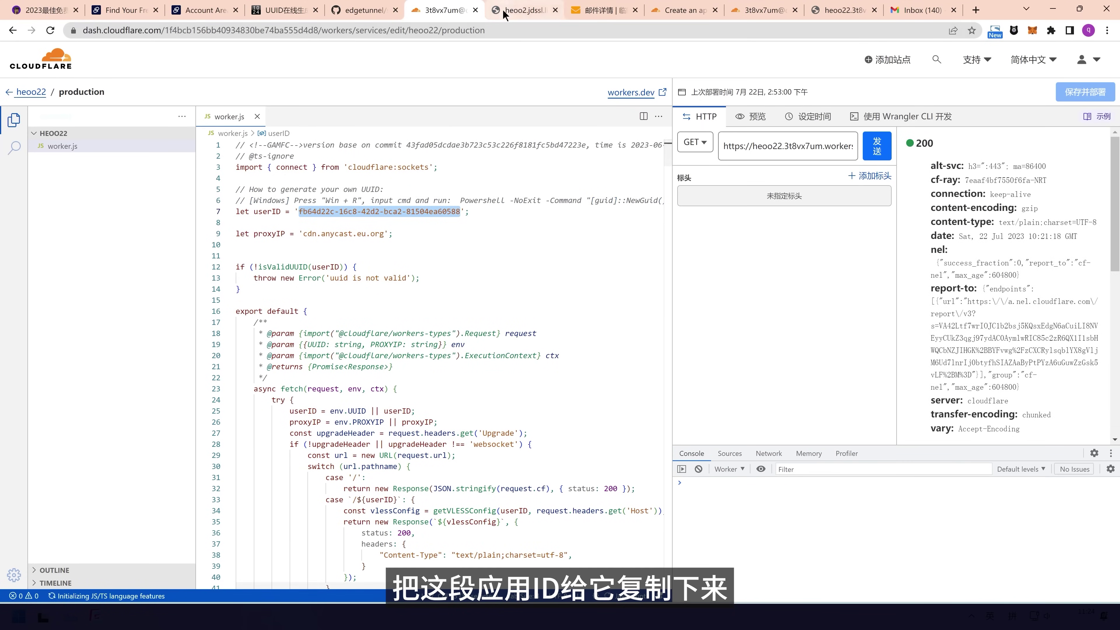
- Load heoo2.jdssl.link with a slash and the copied user ID appended to its address
click(524, 9)
click(189, 27)
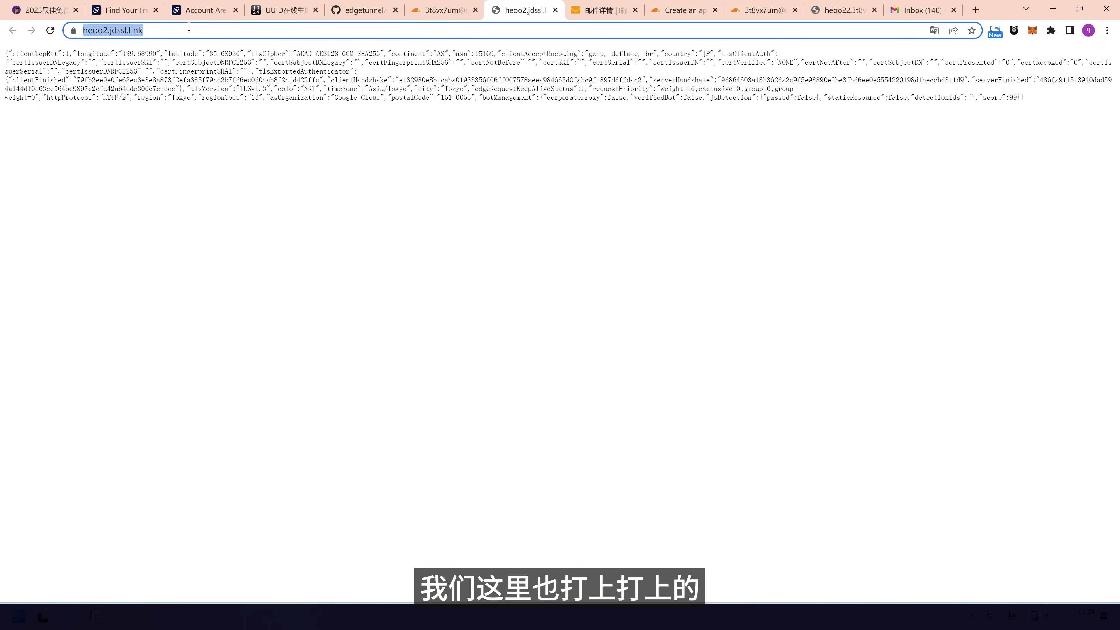
click(182, 28)
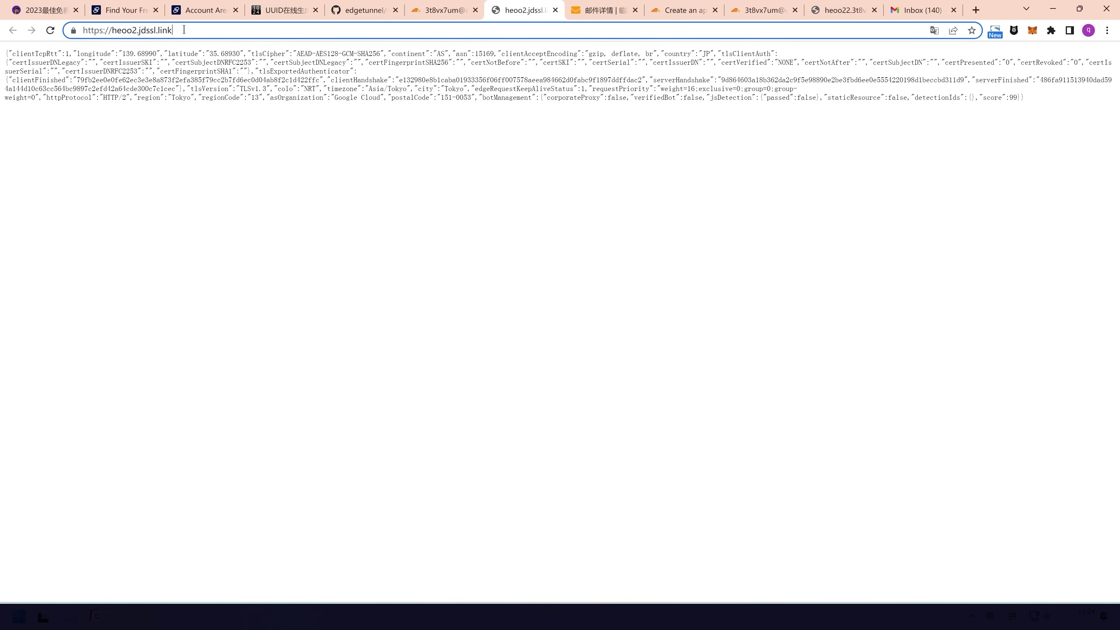
text(/)
key(ctrl+v)
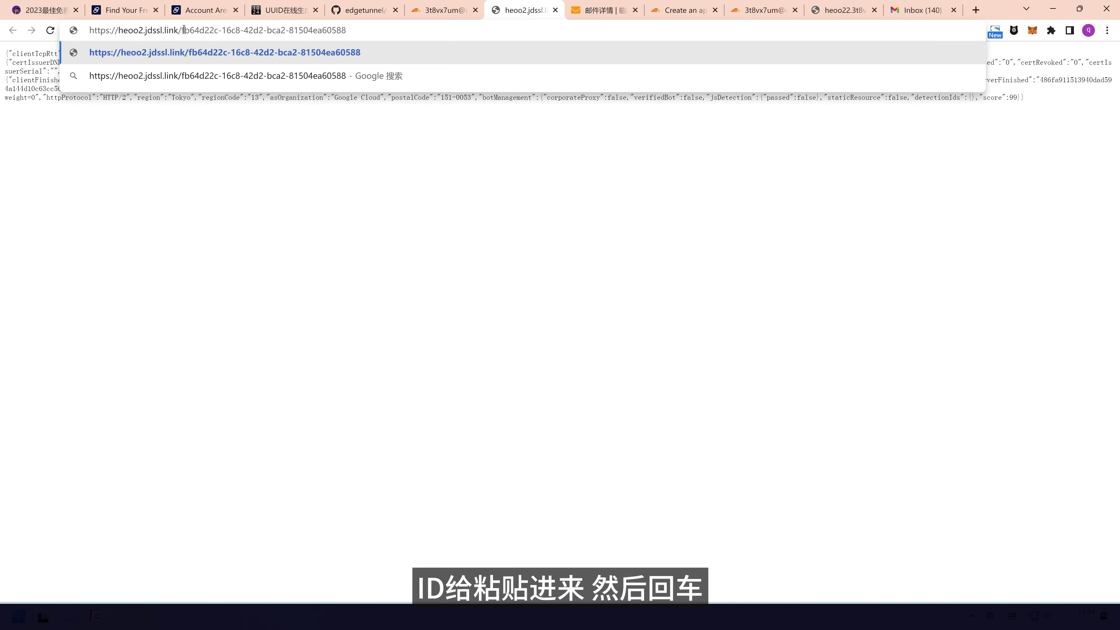
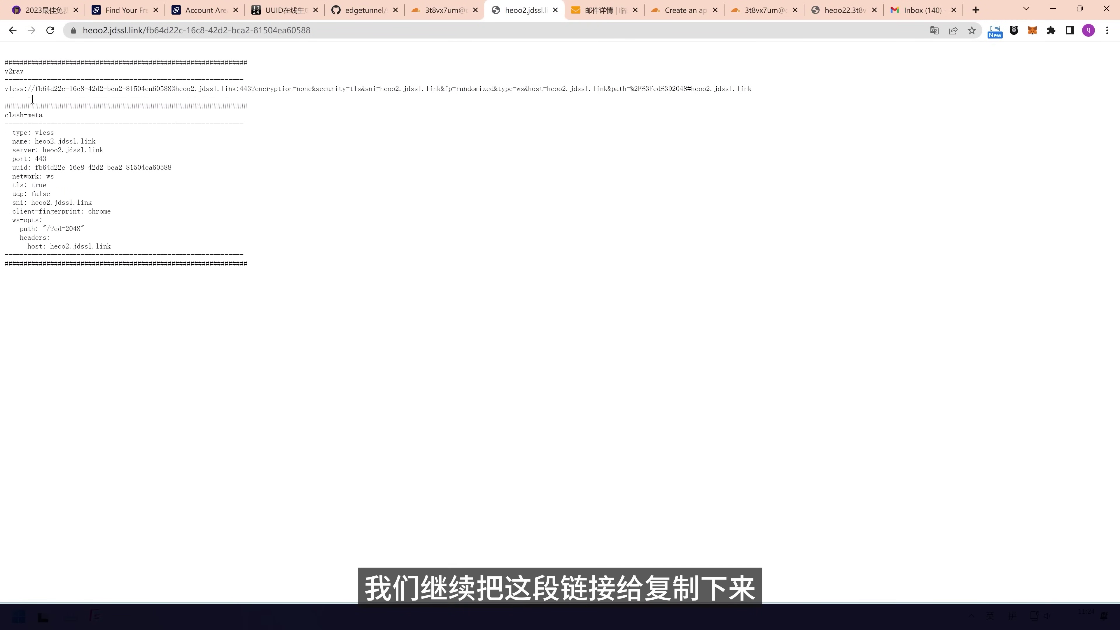
- Copy the complete vless:// link from the v2ray section of the configuration page
drag(767, 92, 2, 94)
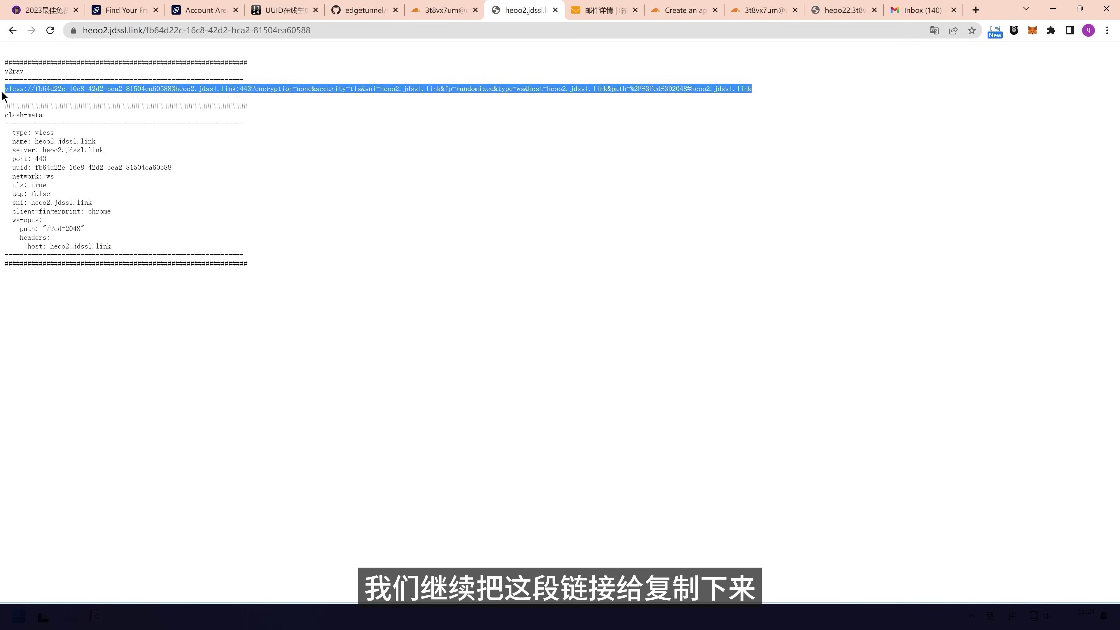
right_click(78, 90)
click(98, 101)
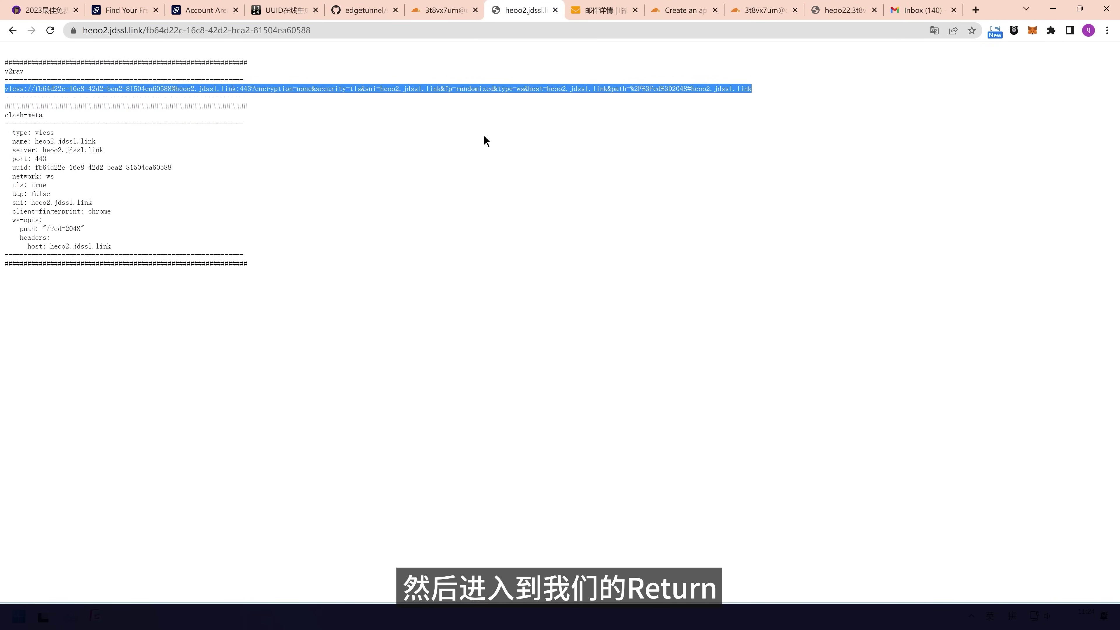
- Switch to v2rayN and import the copied vless link from the clipboard into the work1 group
mouse_move(224, 616)
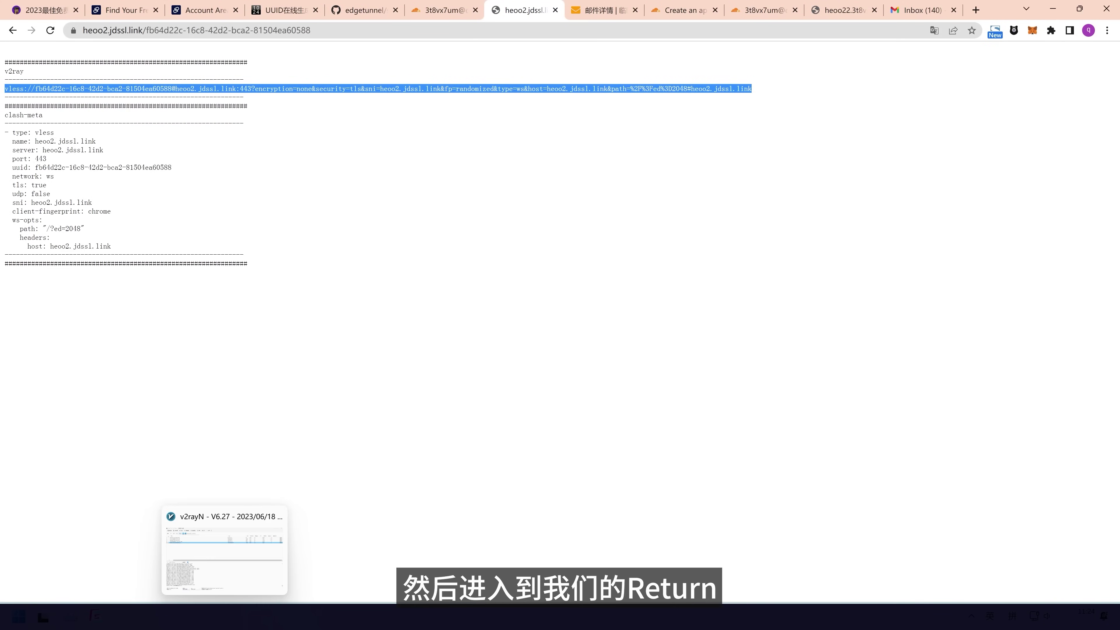
click(224, 560)
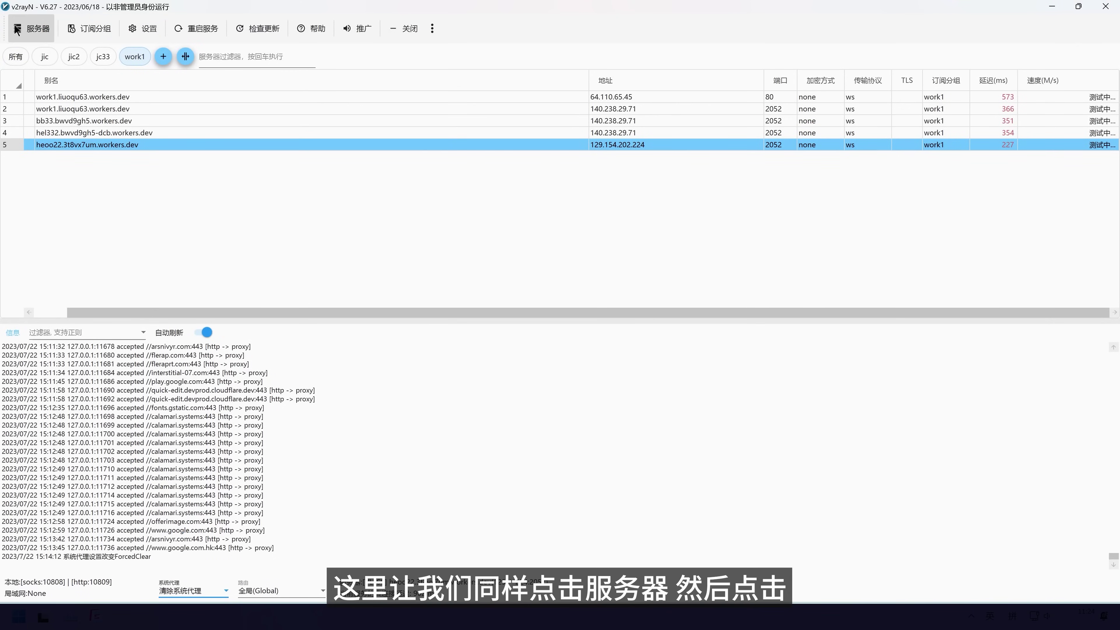
click(31, 28)
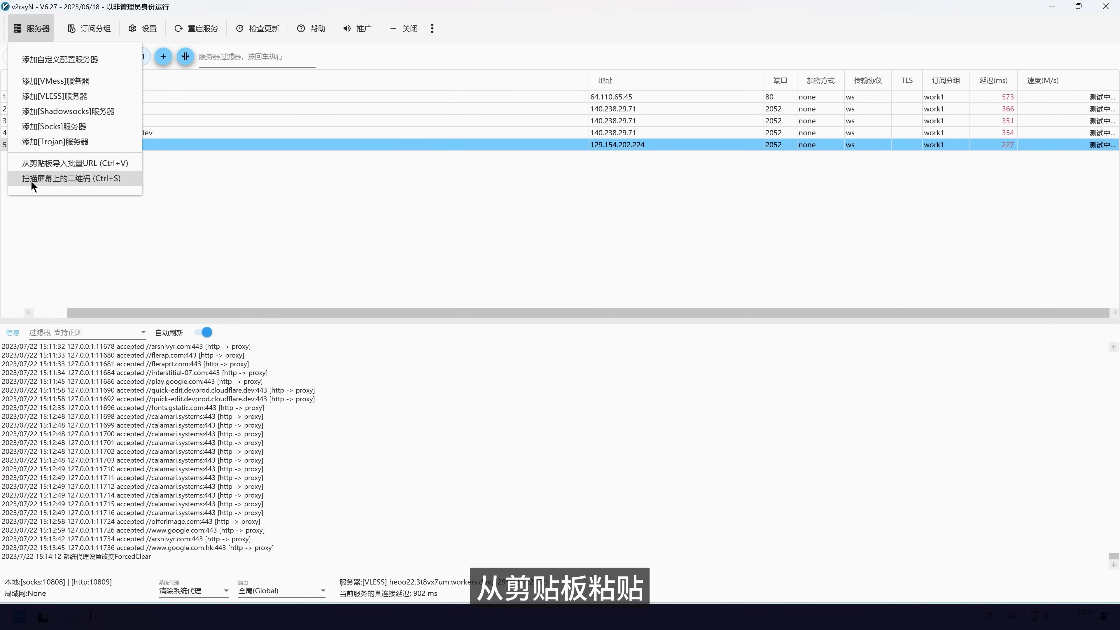
click(38, 164)
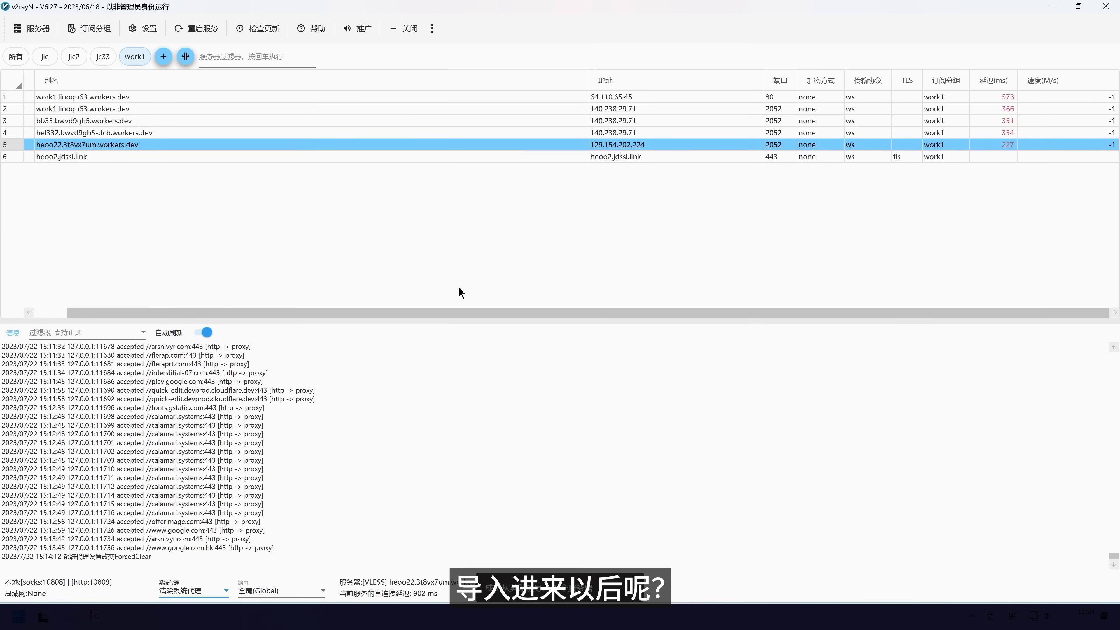
- Open the imported heoo2.jdssl.link server's settings and check its port and TLS options
double_click(102, 157)
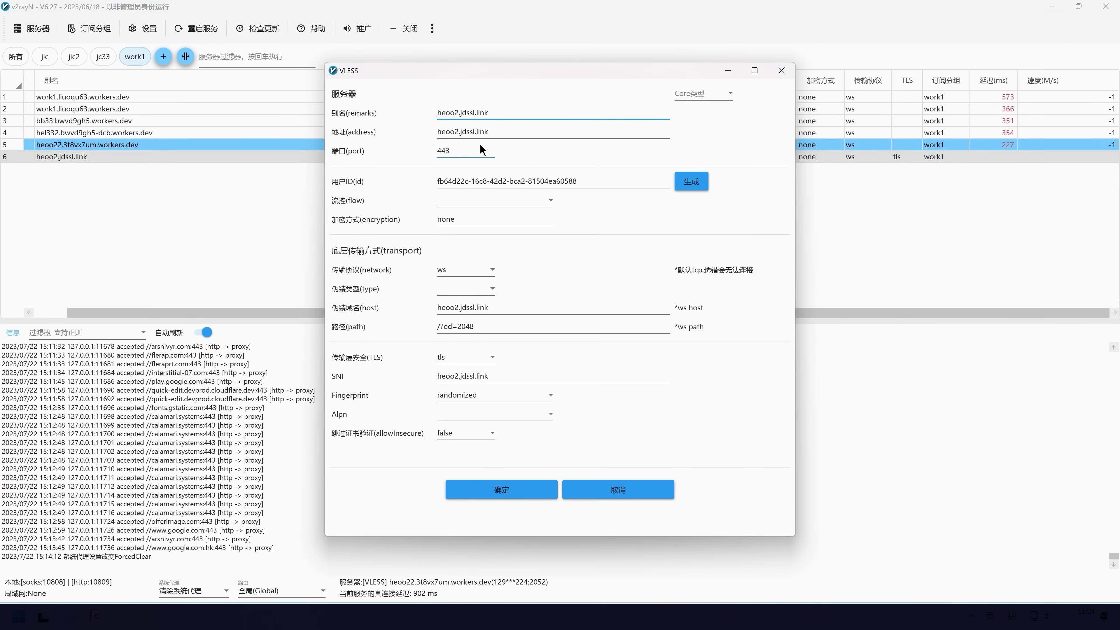
click(454, 152)
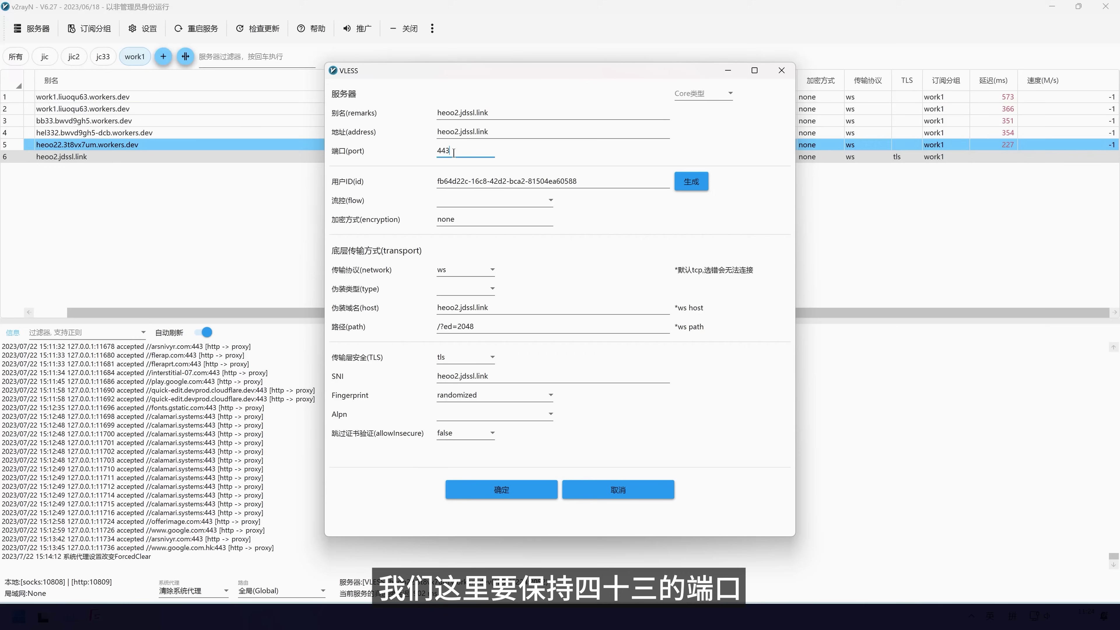
click(562, 154)
click(451, 357)
click(454, 394)
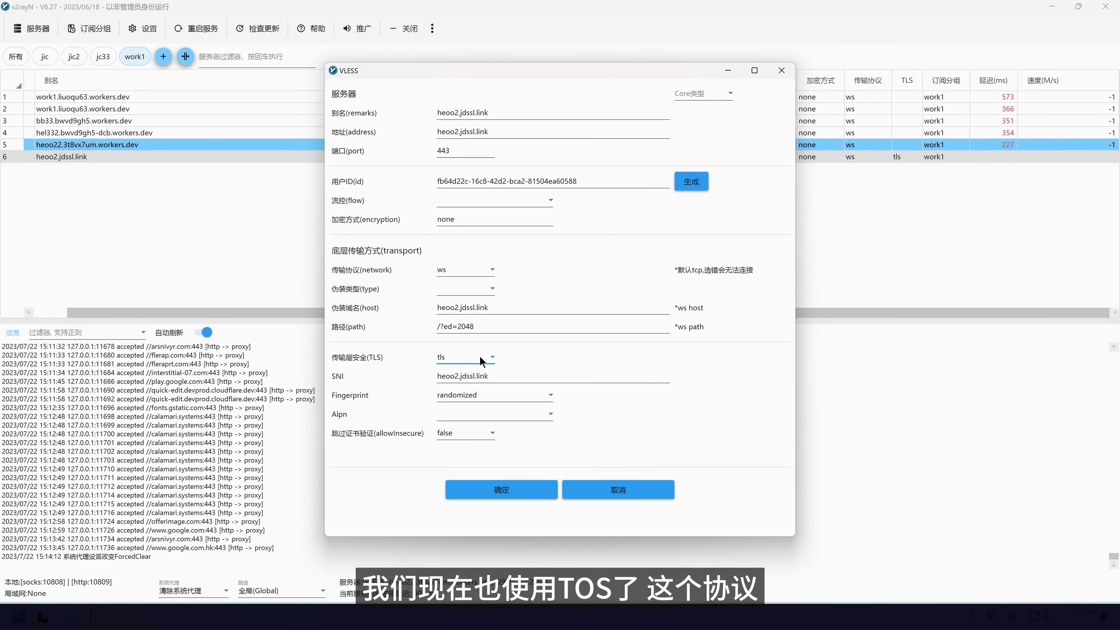
- Replace the server's address with the first IP in result.csv from the works专用ip优选 folder, 129.154.202.224
drag(491, 131, 249, 138)
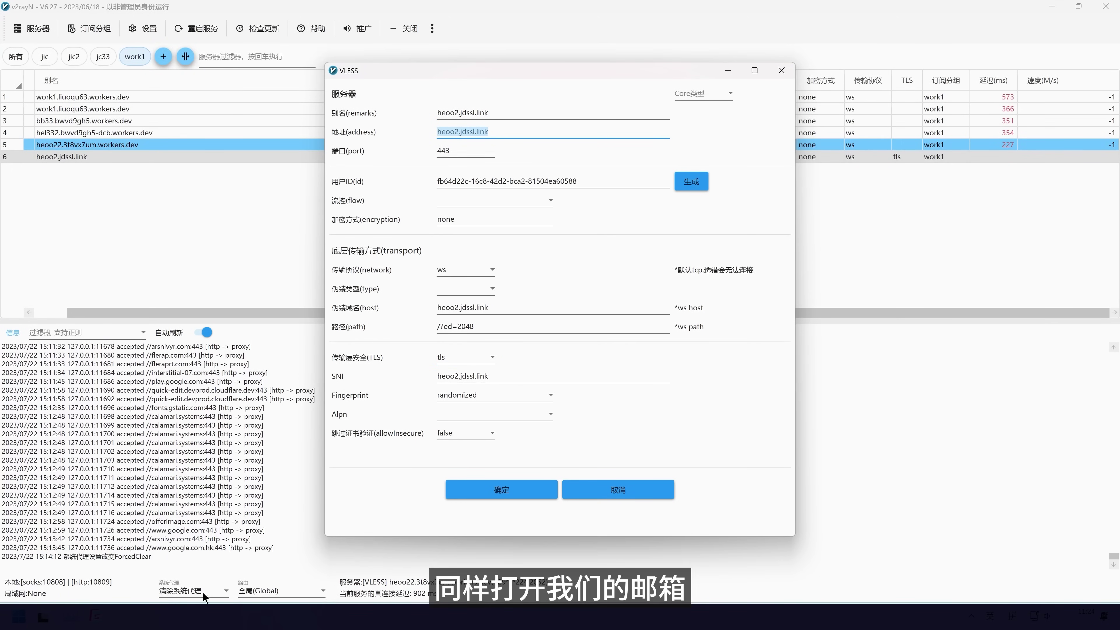
mouse_move(43, 616)
click(176, 557)
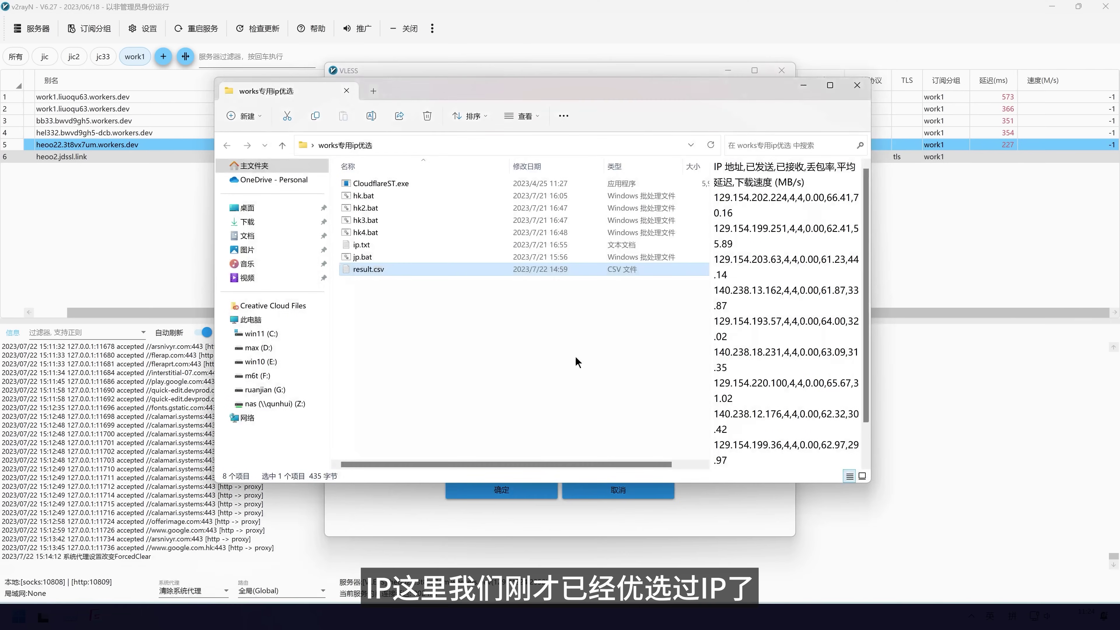
double_click(370, 270)
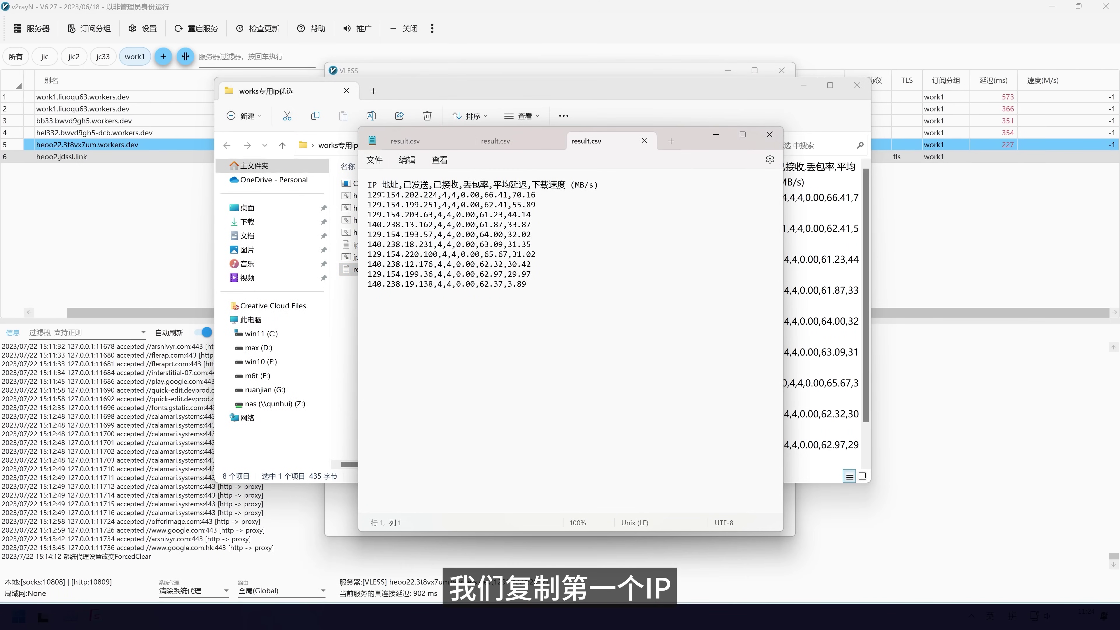
drag(368, 195, 436, 196)
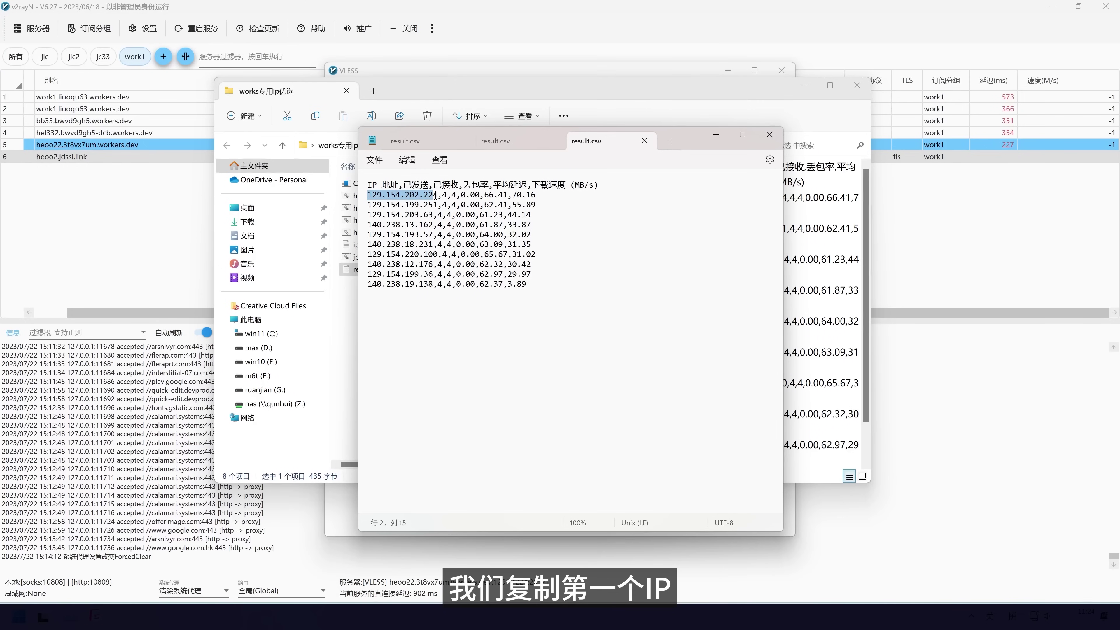
click(534, 5)
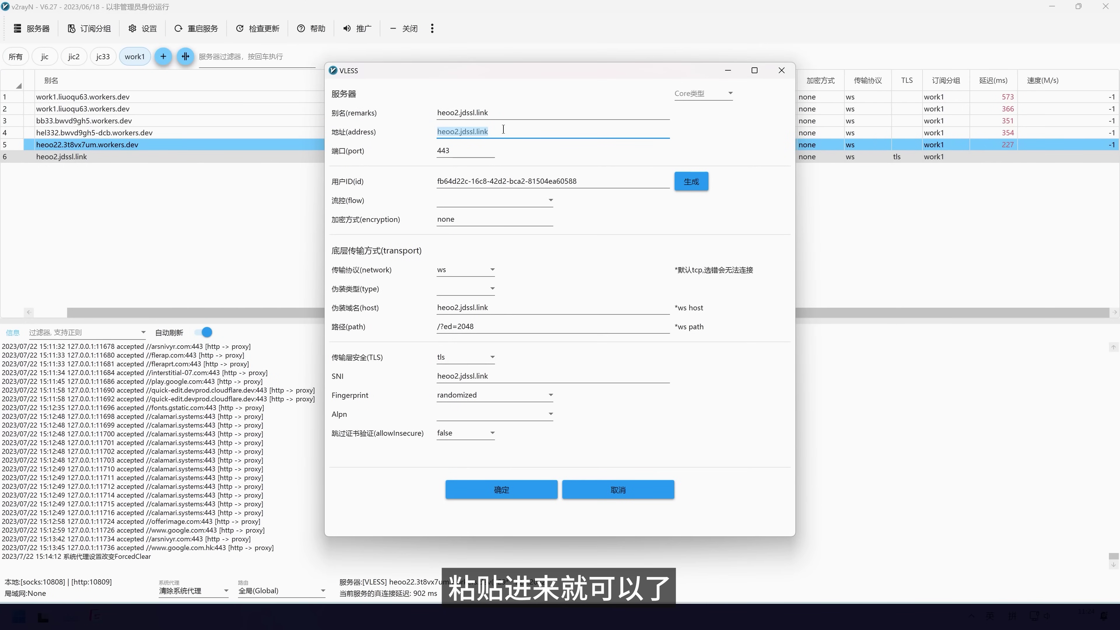